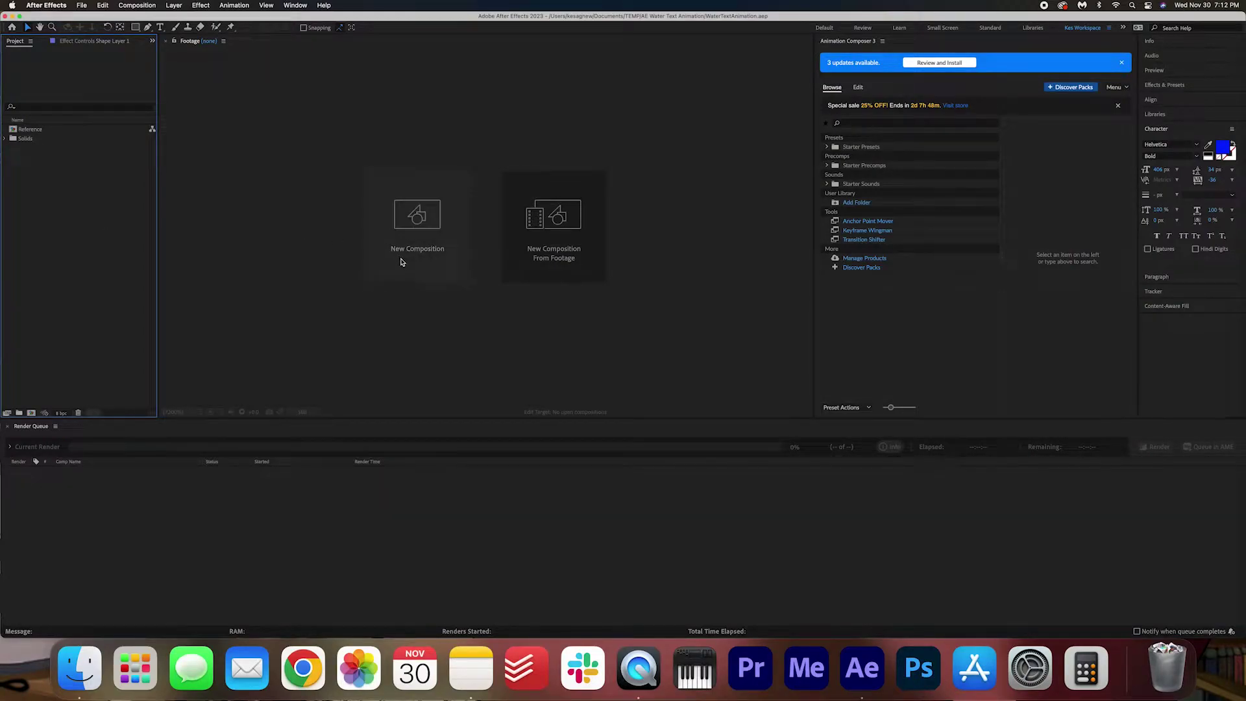
# Create a new 1920×1080, 23.976 fps composition, Comp 1, with an 8-second duration (0:00:08:00)
pyautogui.click(403, 260)
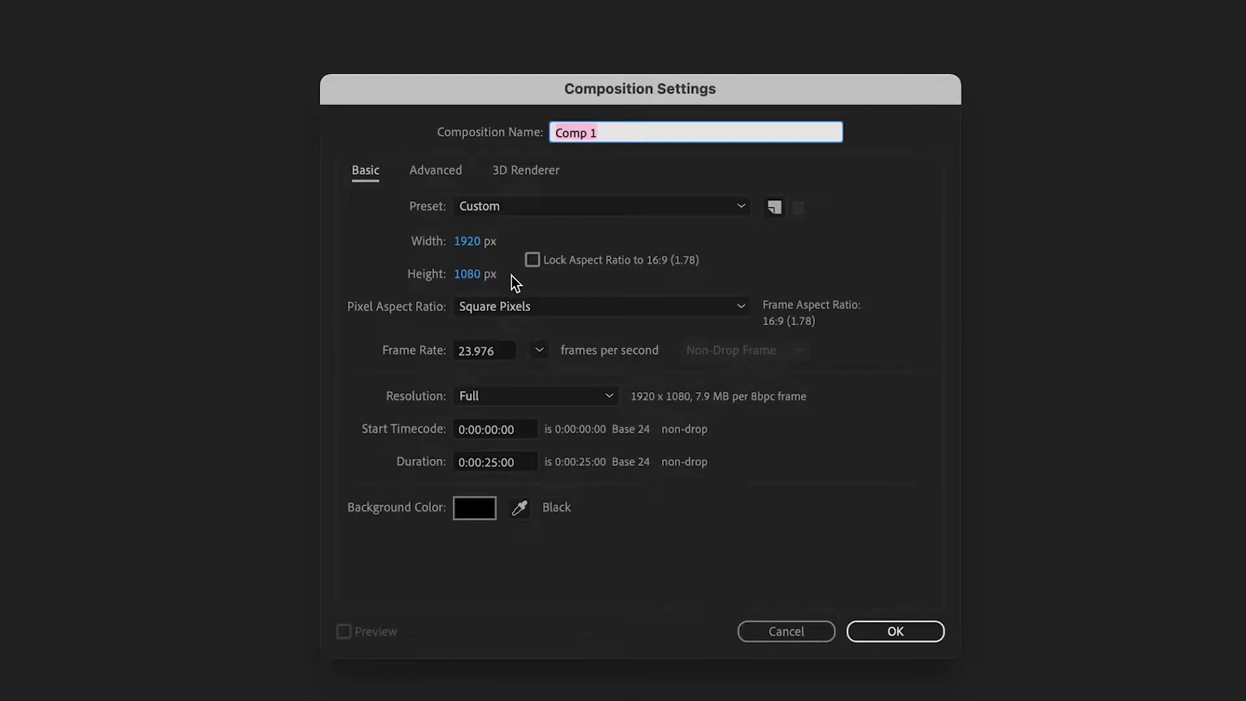
pyautogui.click(497, 462)
pyautogui.press('BackSpace')
pyautogui.press('BackSpace')
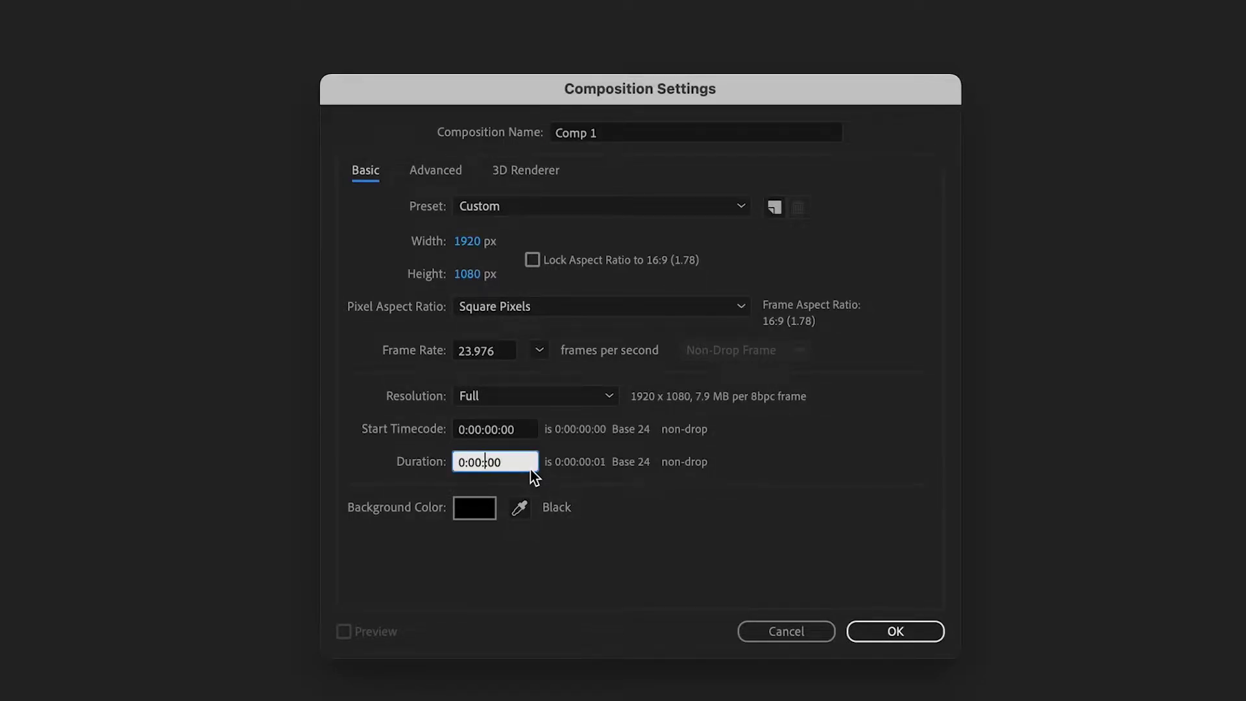
pyautogui.write('08')
pyautogui.click(917, 637)
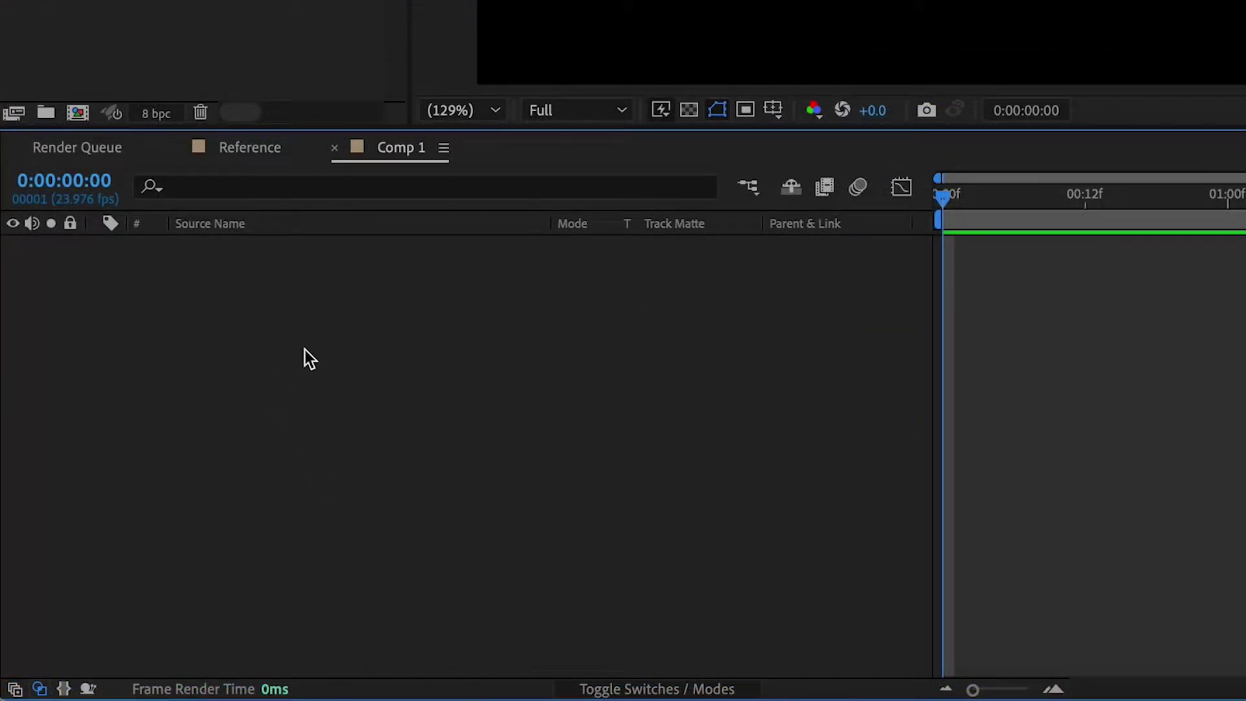
# Add a white comp-size 1920×1080 solid, White Solid 2, as Comp 1's first layer
pyautogui.rightClick(308, 349)
pyautogui.moveTo(491, 355)
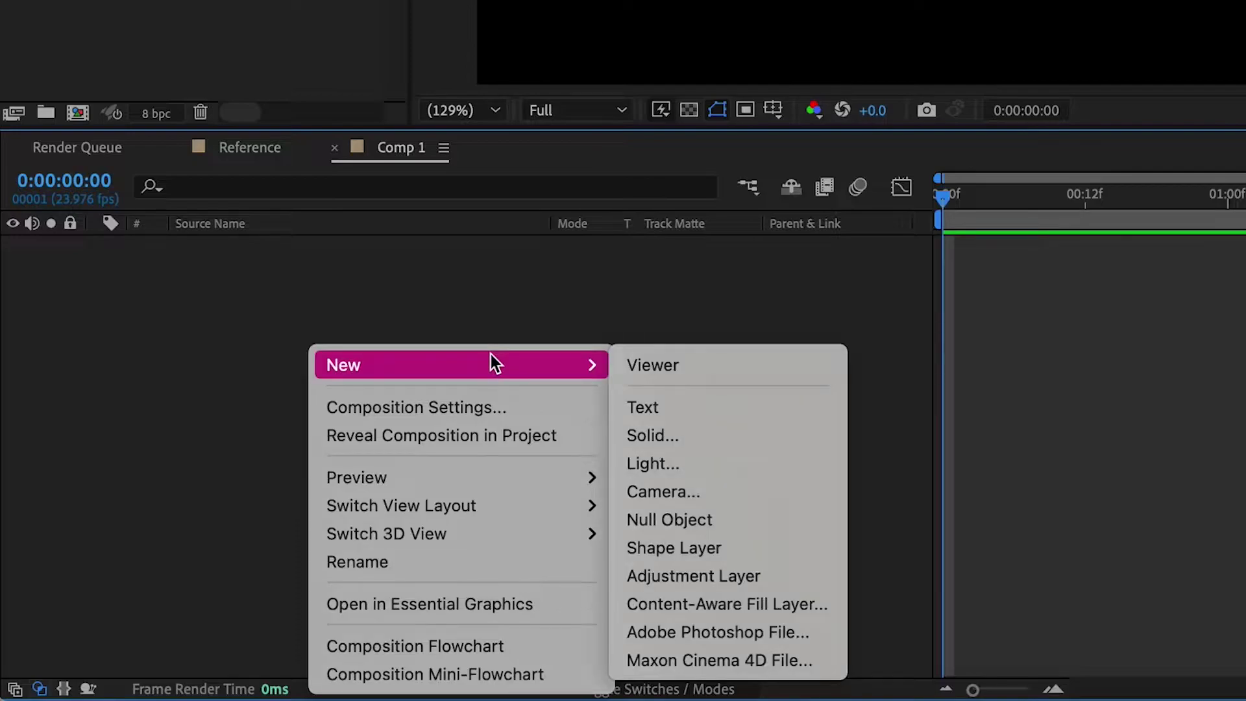
pyautogui.click(713, 438)
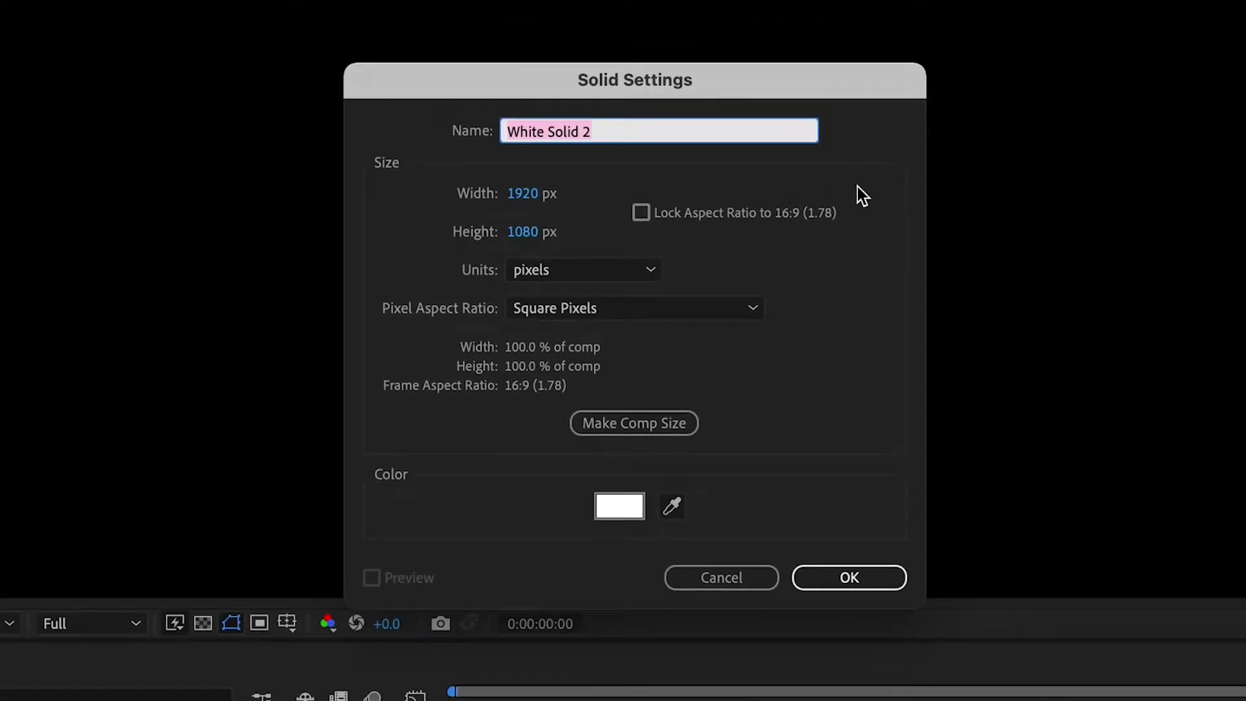
pyautogui.click(870, 583)
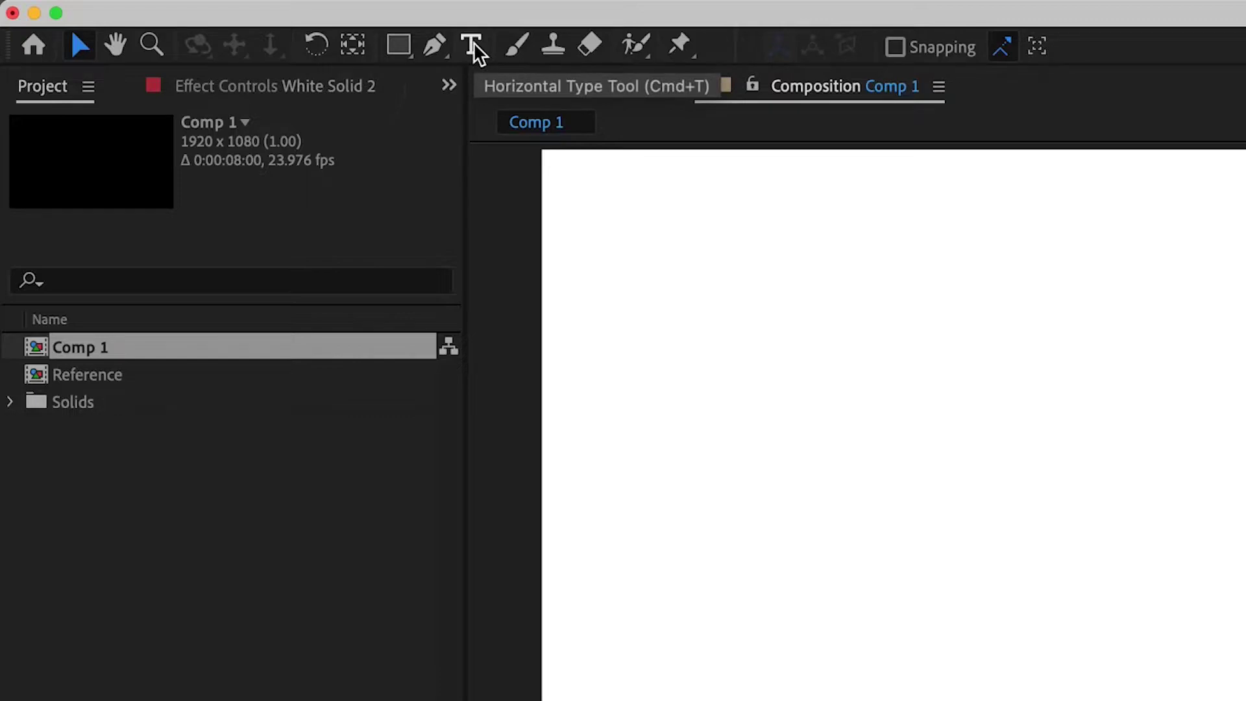
# Create a text layer reading 'WATER' on the canvas and select all of its text
pyautogui.click(472, 46)
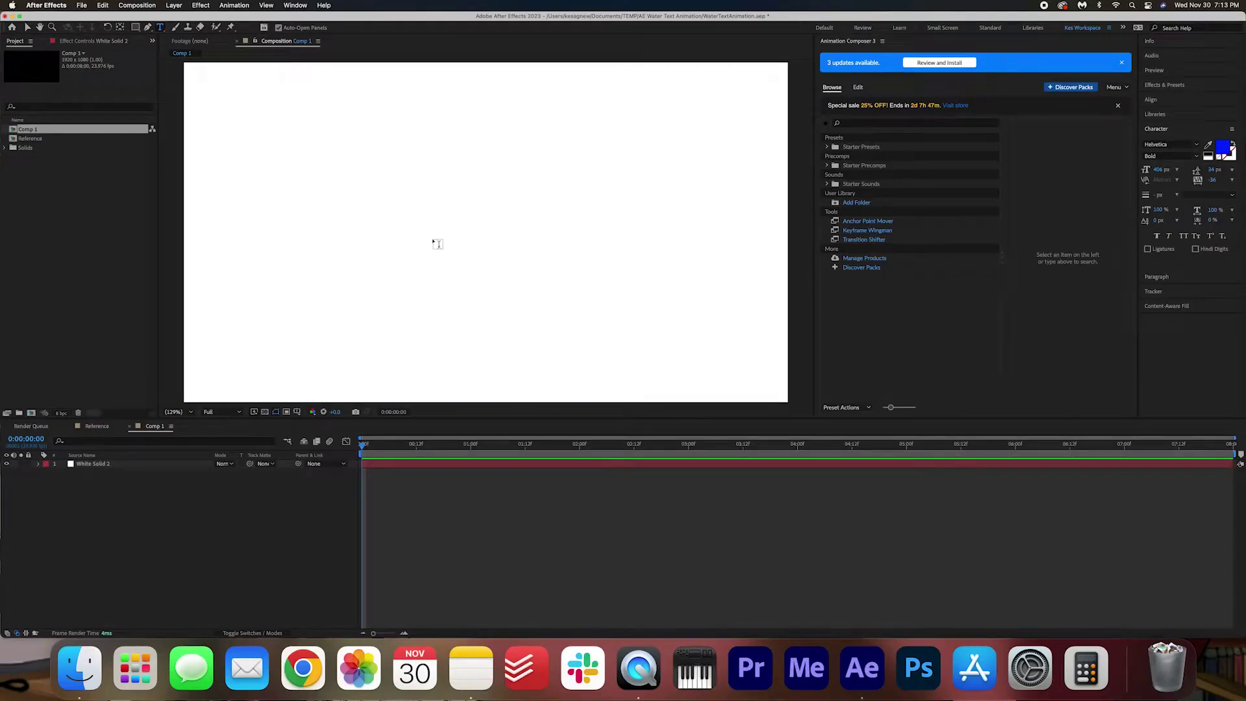
pyautogui.click(433, 240)
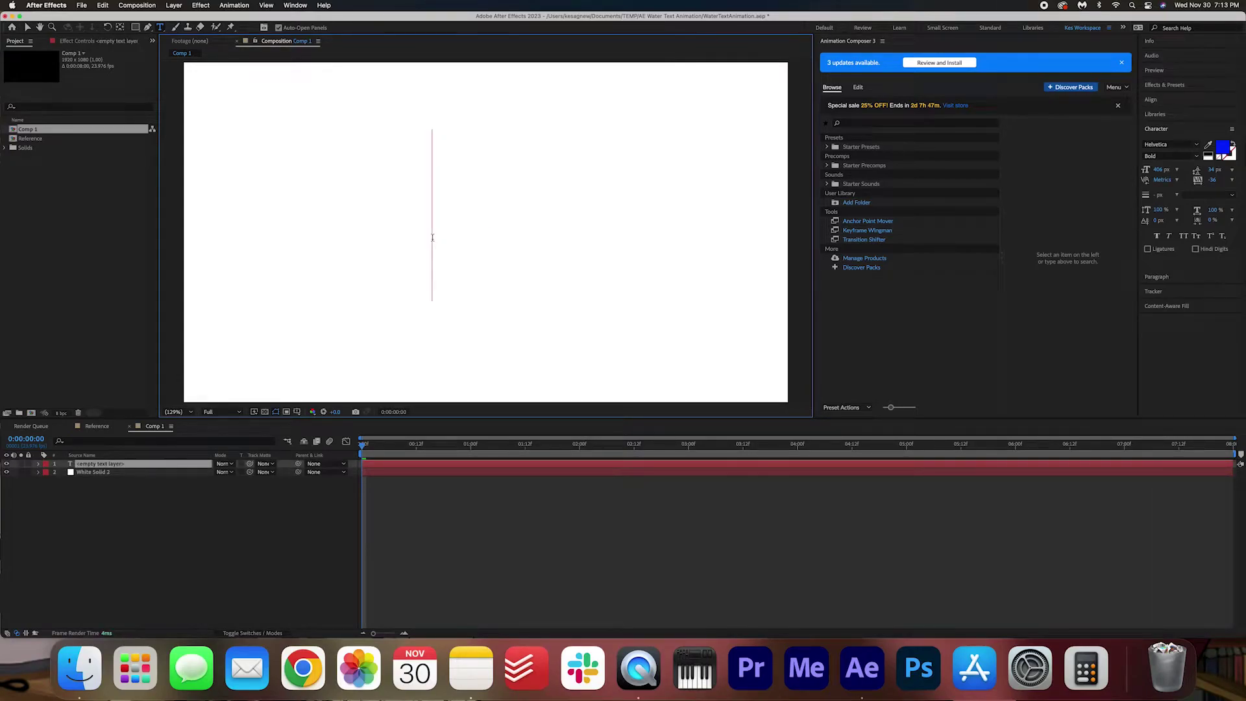
pyautogui.write('W')
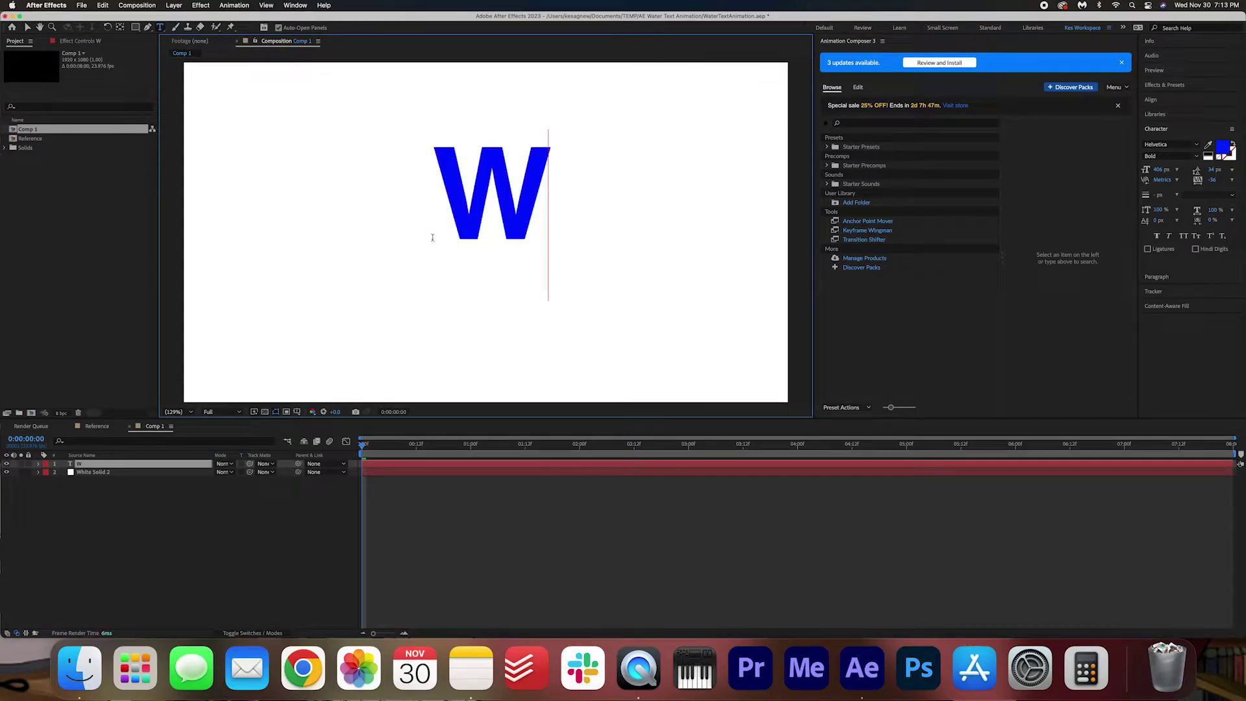
pyautogui.write('ATER')
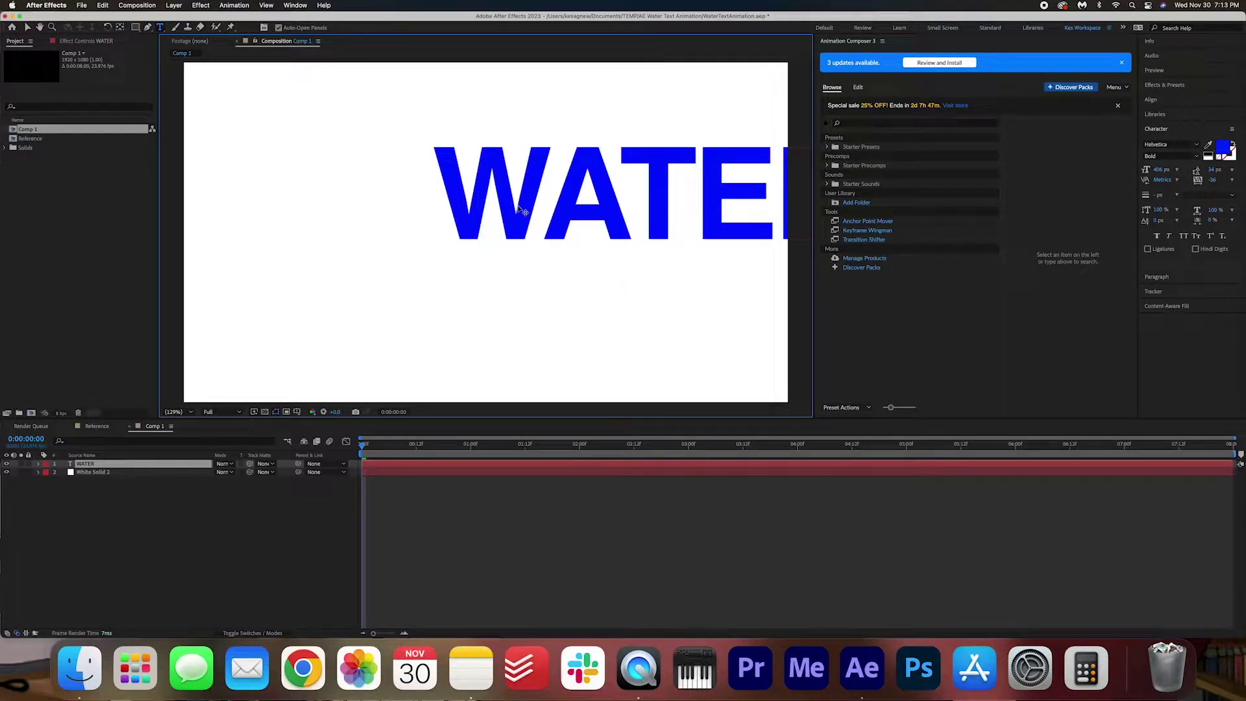
pyautogui.press('super+a')
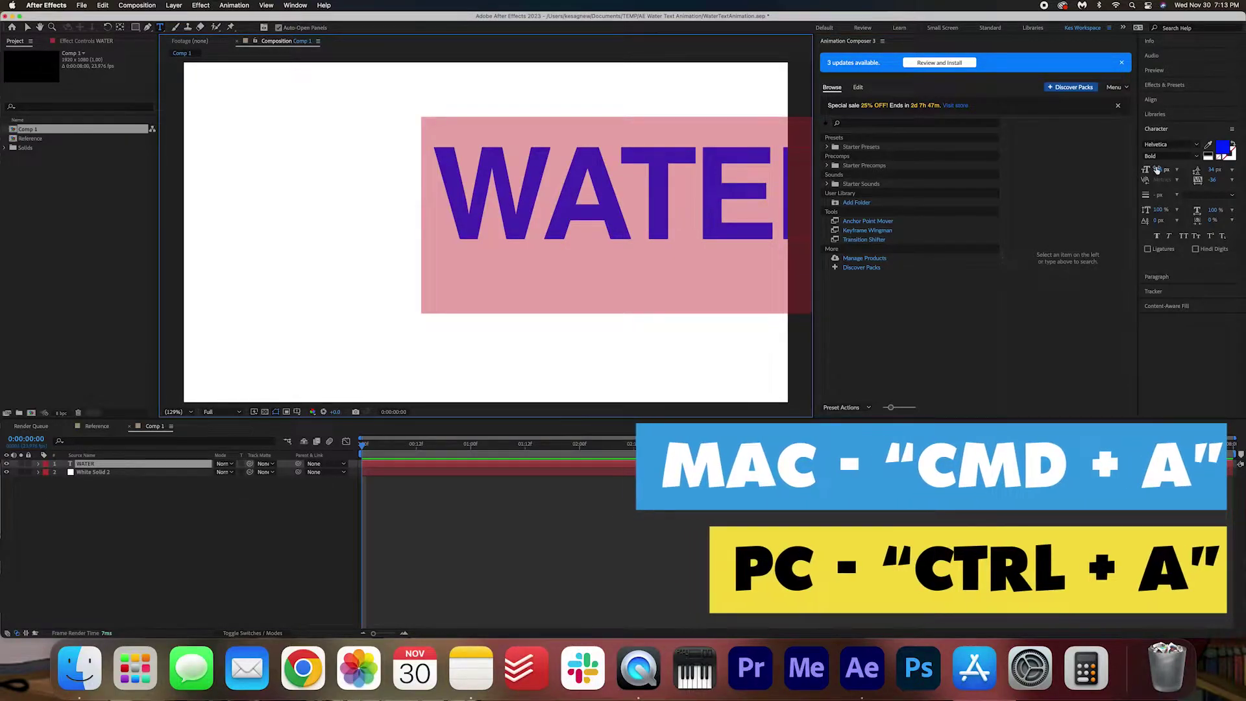
# Enlarge the WATER font size and move the layer into the frame near the centre
pyautogui.moveTo(1154, 169); pyautogui.dragTo(662, 60)
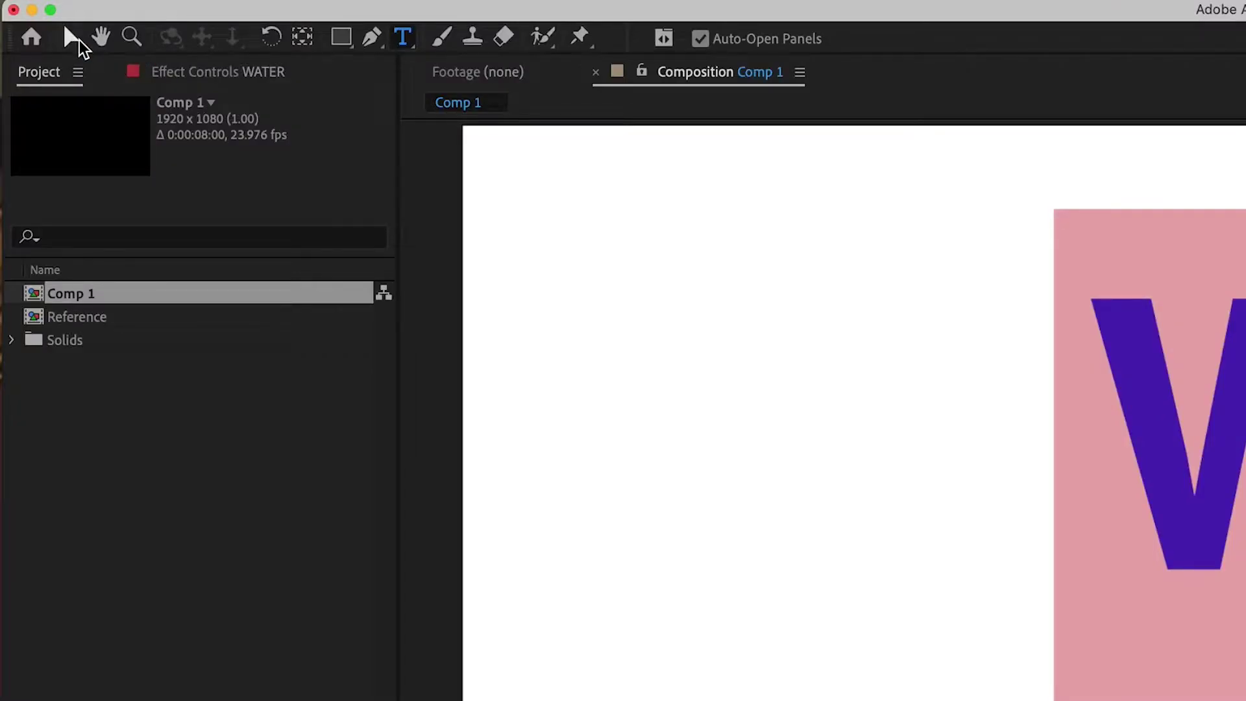
pyautogui.click(28, 27)
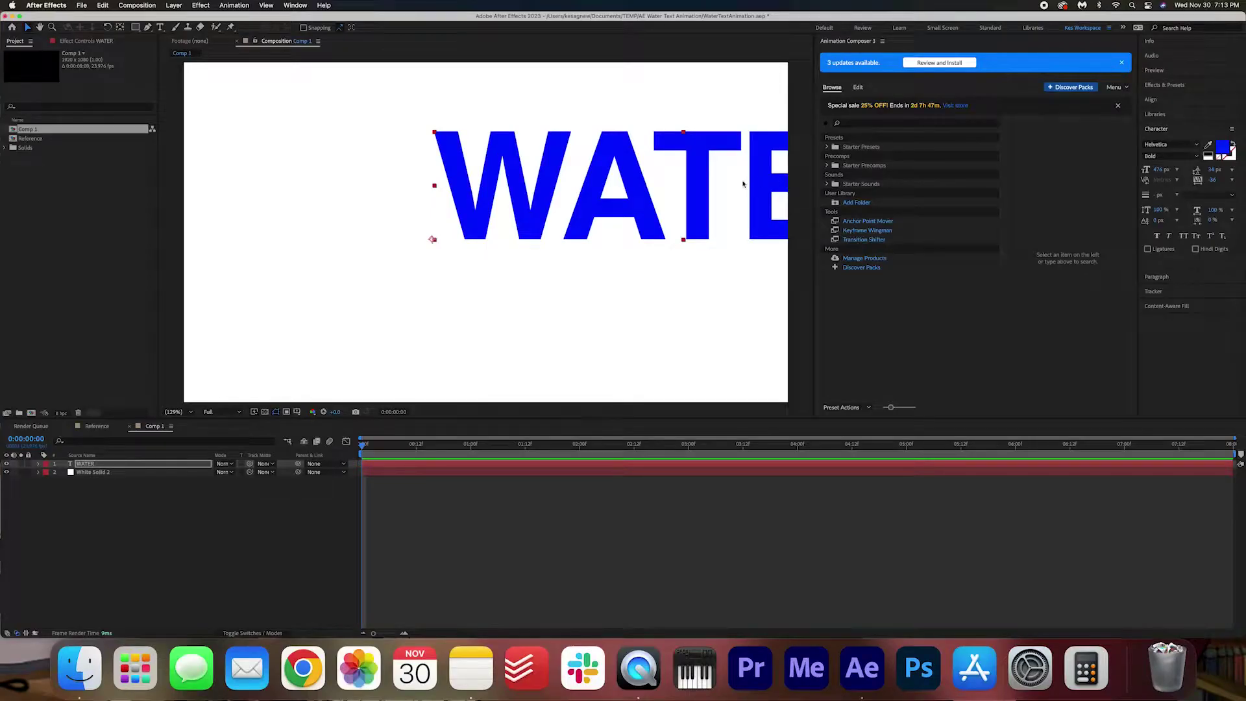
pyautogui.moveTo(703, 195); pyautogui.dragTo(499, 238)
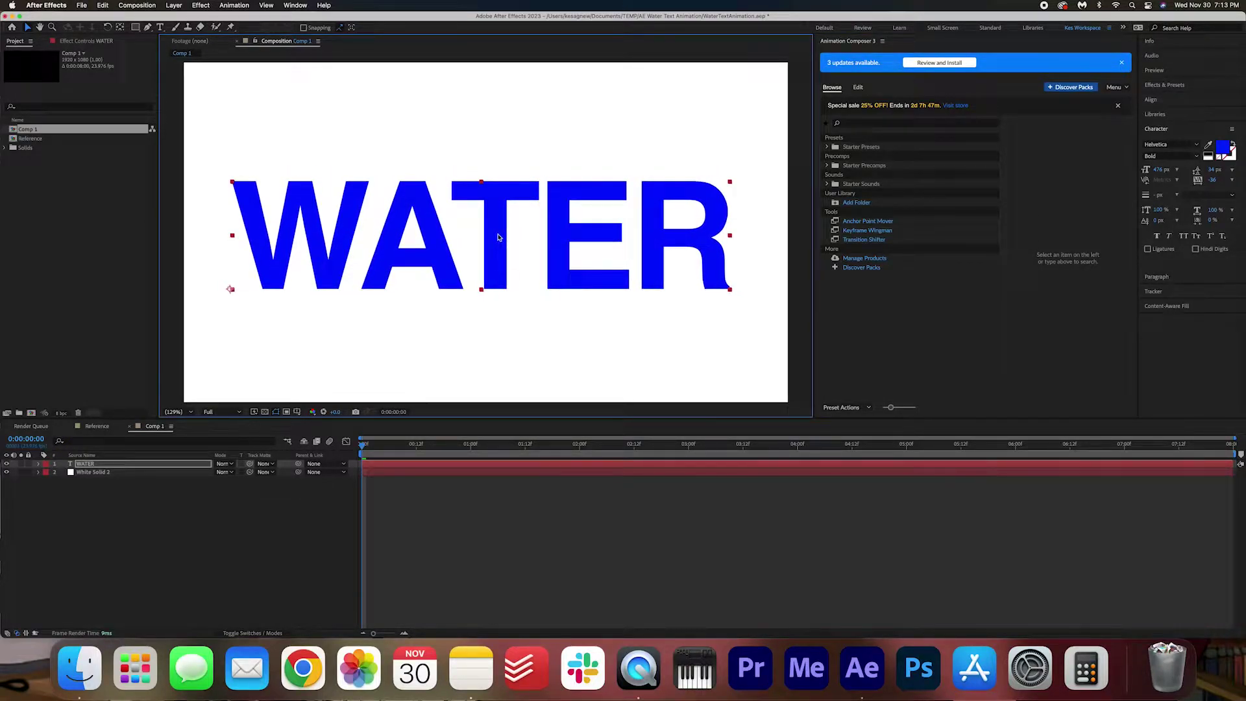
# Reselect the WATER text and fine-tune its size down to about 459 px, keeping Helvetica Bold
pyautogui.click(159, 28)
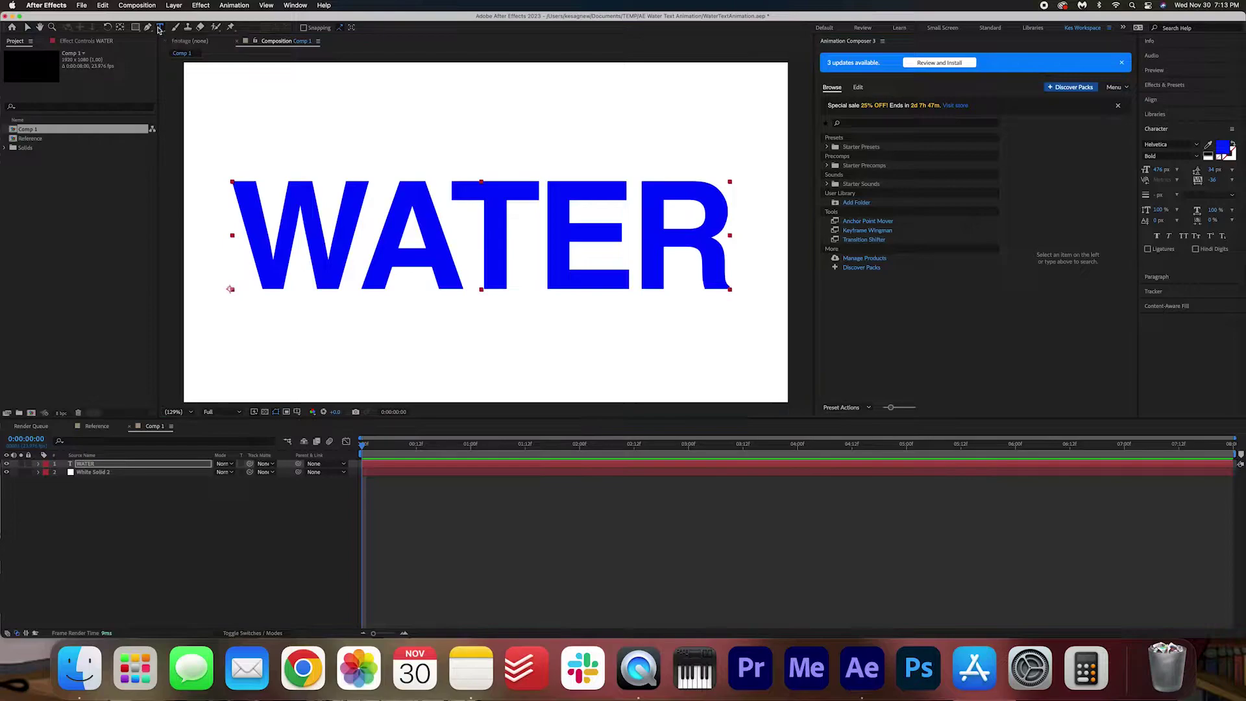
pyautogui.doubleClick(259, 225)
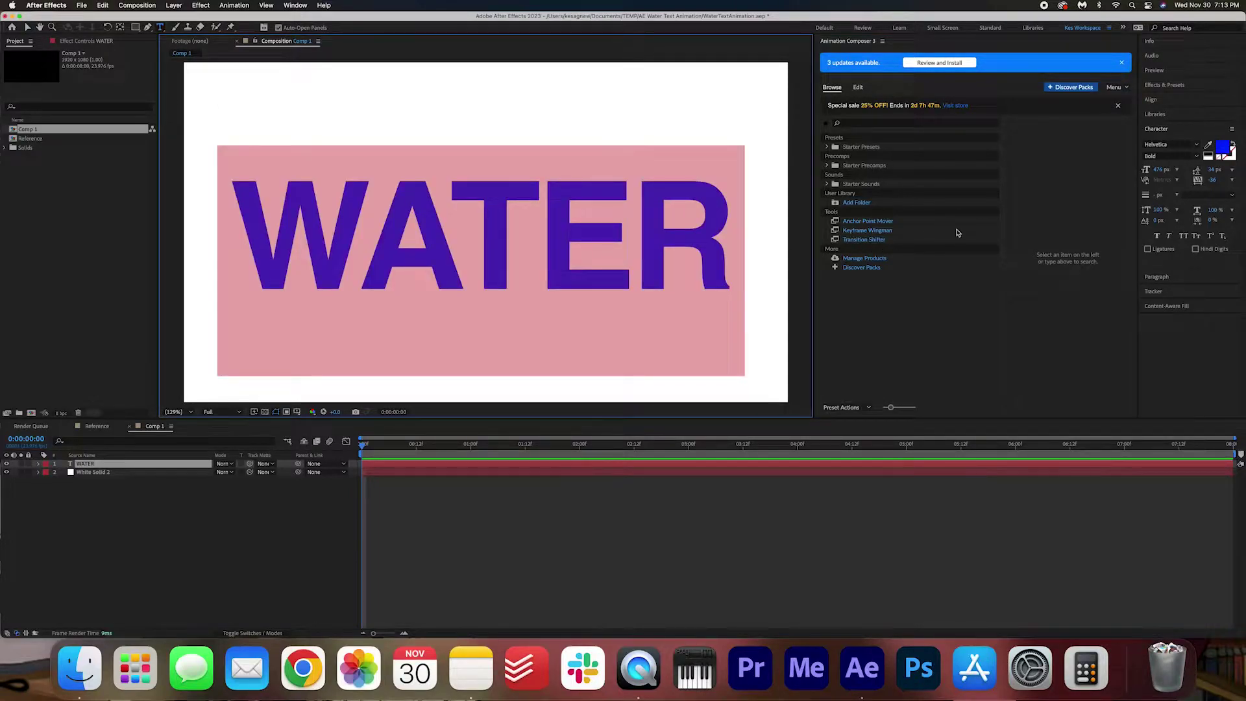
pyautogui.moveTo(1161, 170); pyautogui.dragTo(1148, 170)
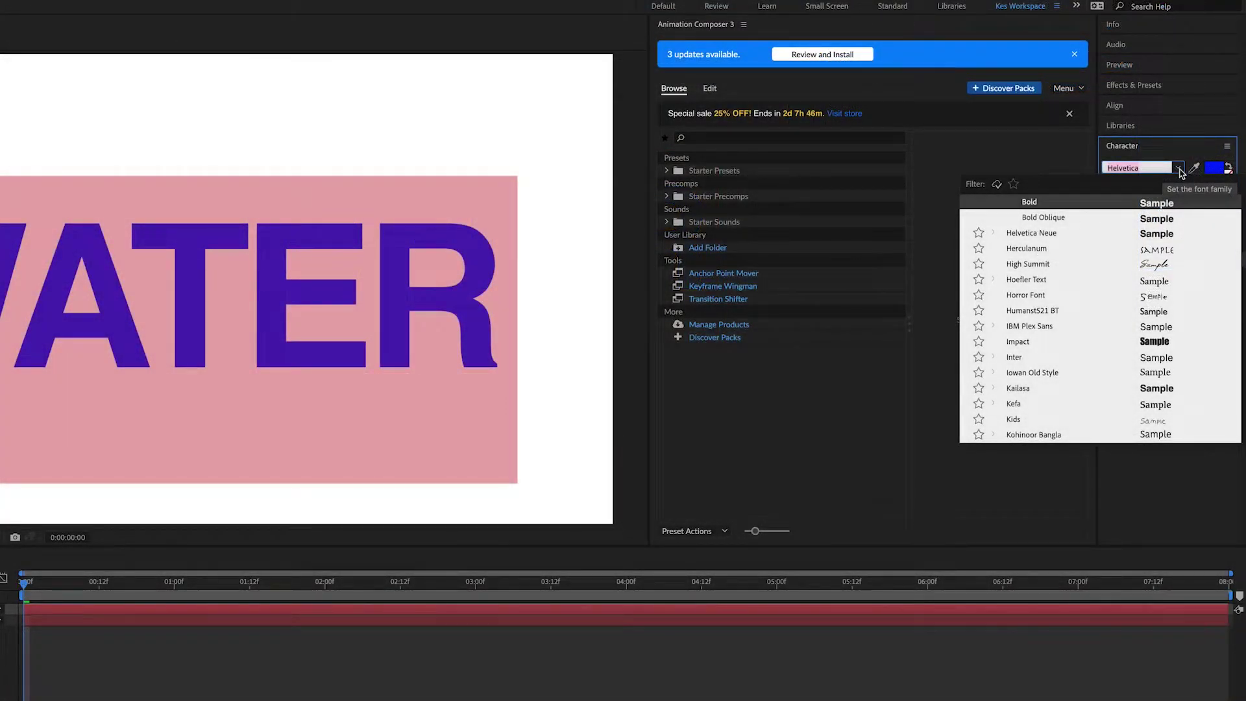
pyautogui.click(1179, 169)
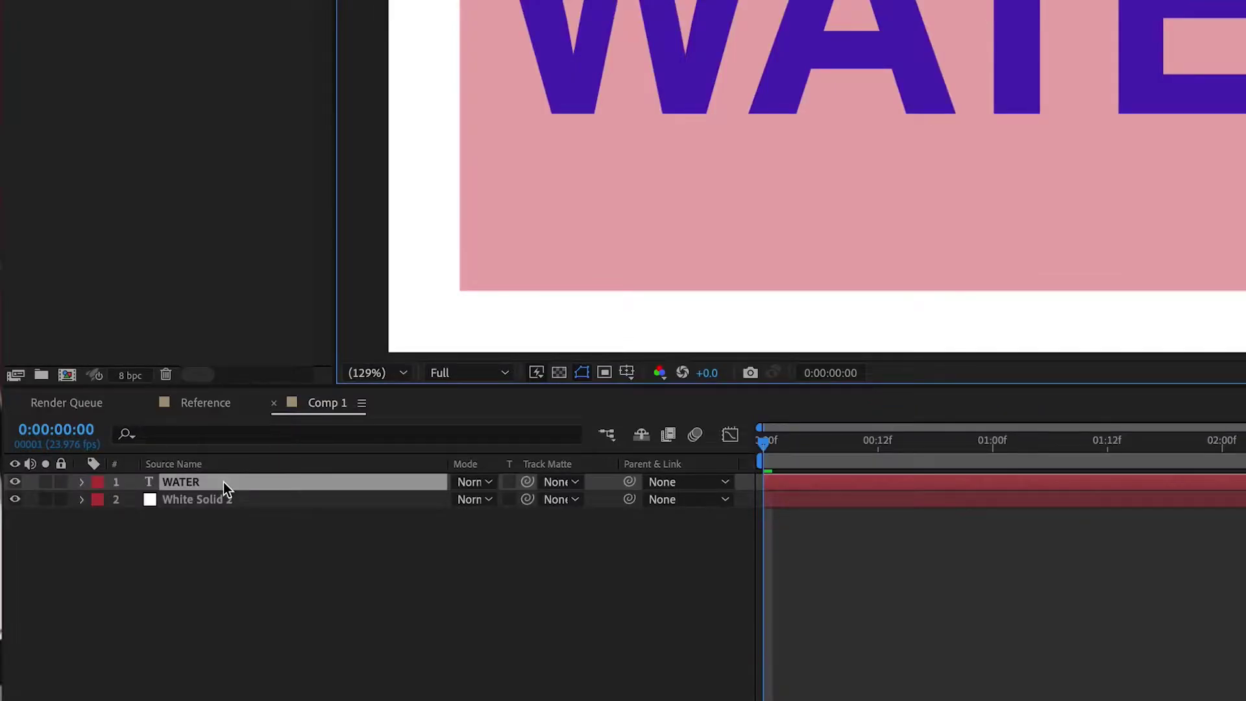
# Centre WATER's anchor point on the text, then centre the layer horizontally and vertically in Comp 1
pyautogui.click(109, 464)
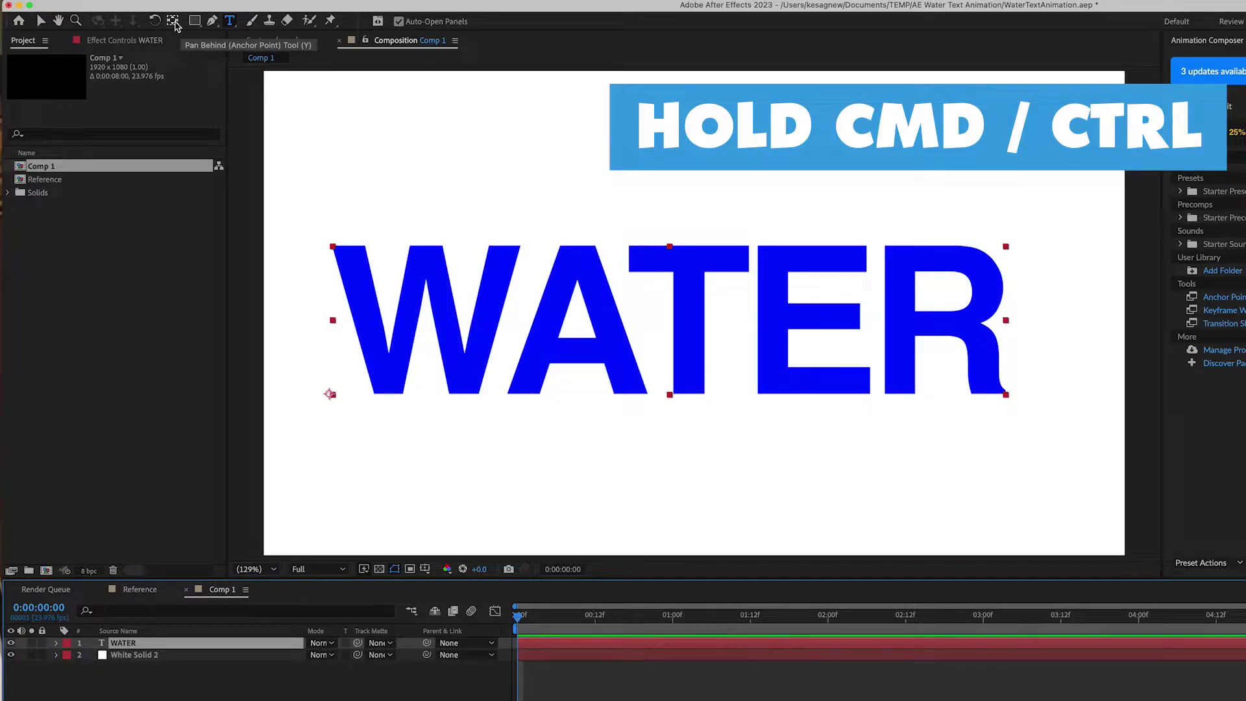
pyautogui.keyDown('super'); pyautogui.doubleClick(174, 21); pyautogui.keyUp('super')
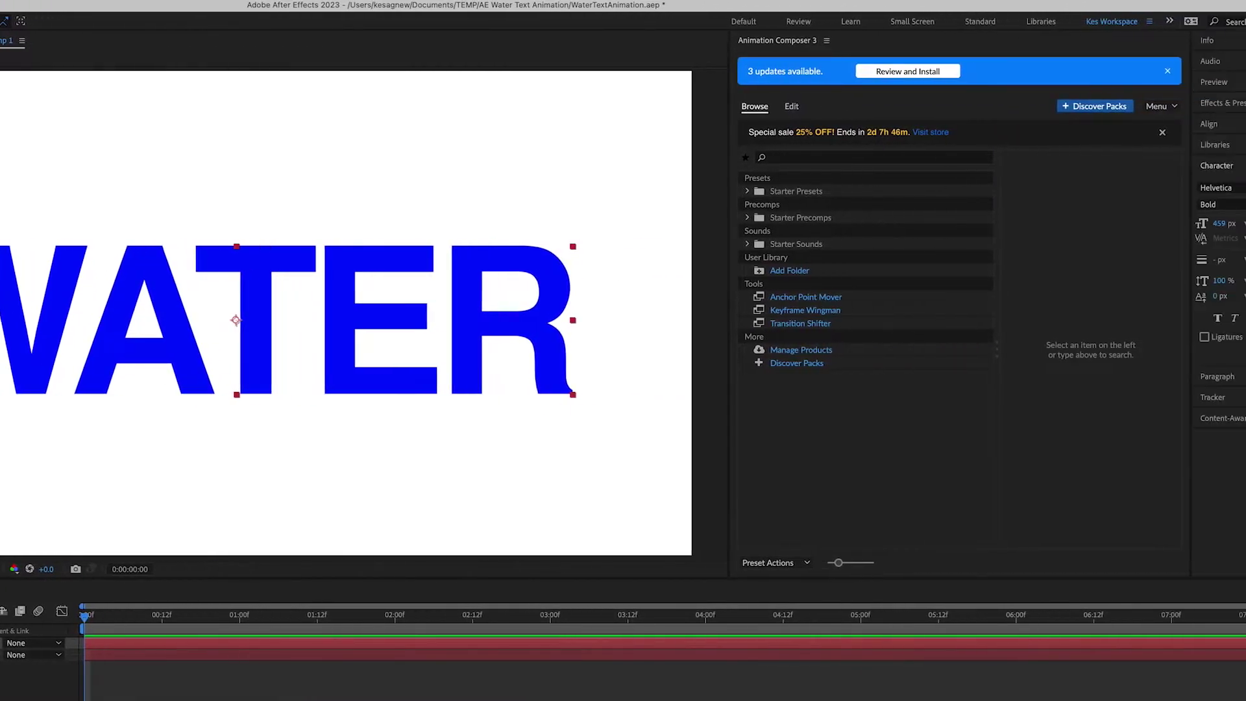
pyautogui.click(1163, 125)
pyautogui.click(1133, 158)
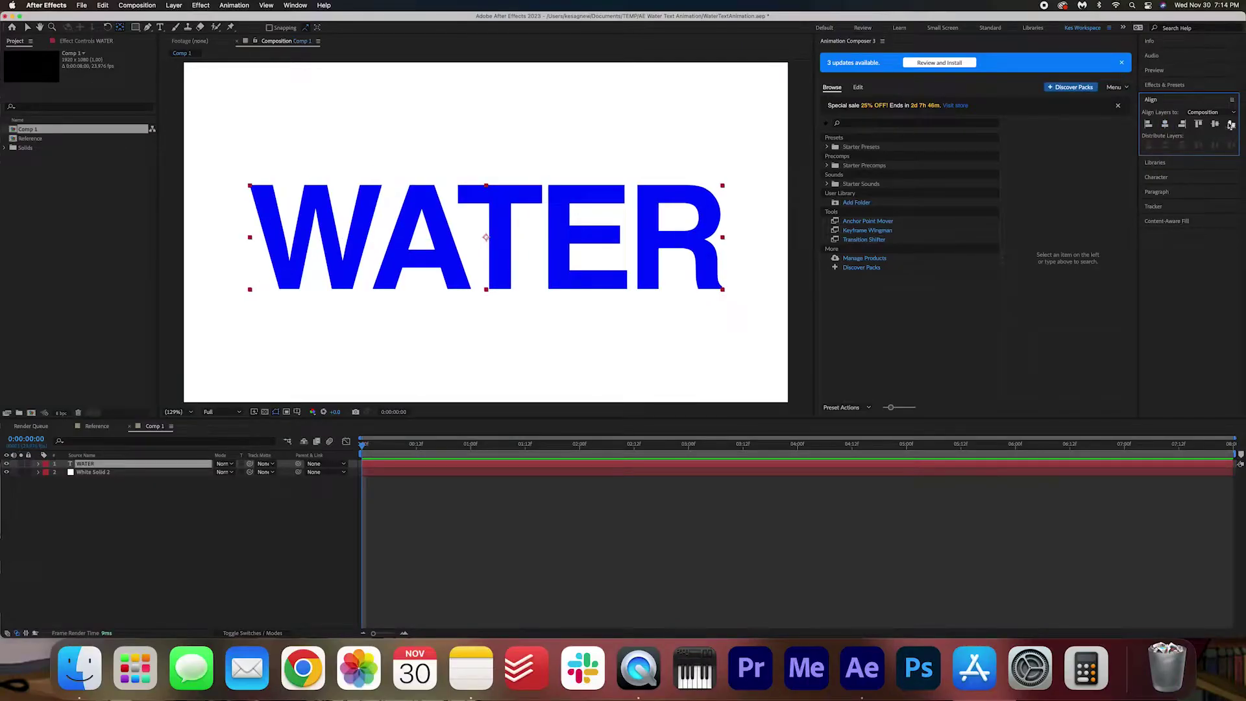
pyautogui.click(1205, 158)
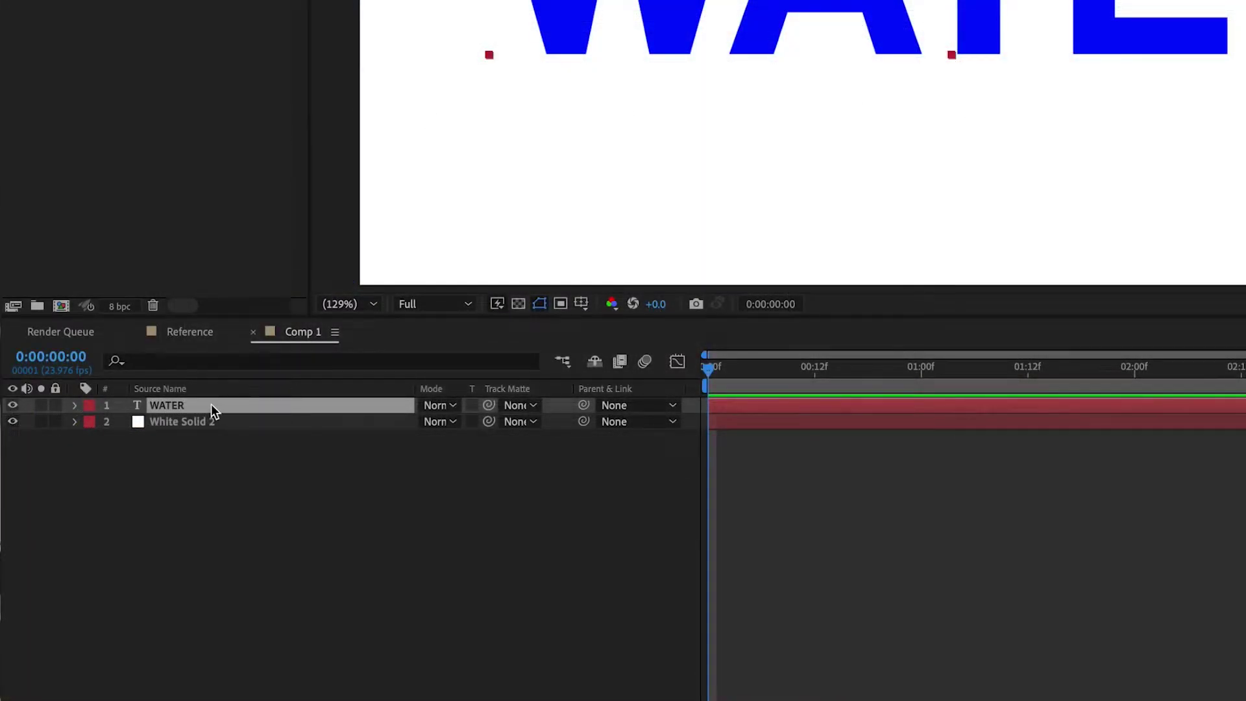
# Duplicate the WATER layer, hide the original, and start renaming the copy
pyautogui.click(210, 404)
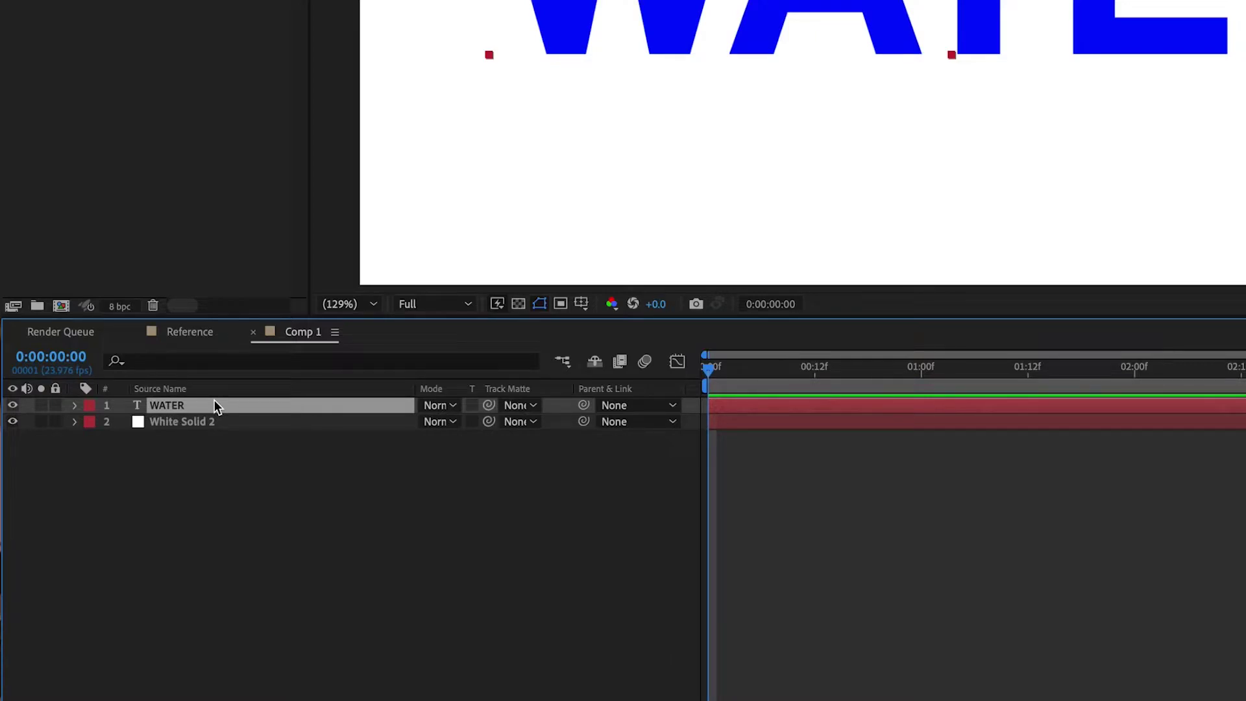
pyautogui.hotkey('ctrl', 'd')
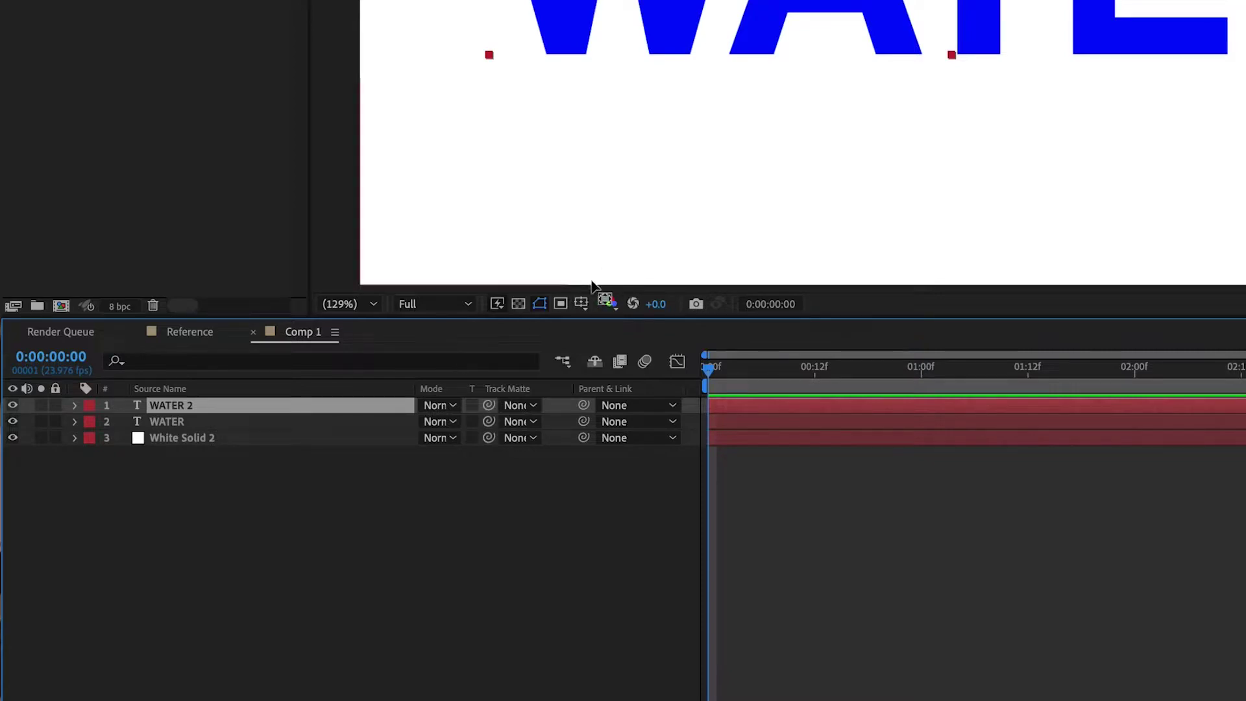
pyautogui.click(13, 421)
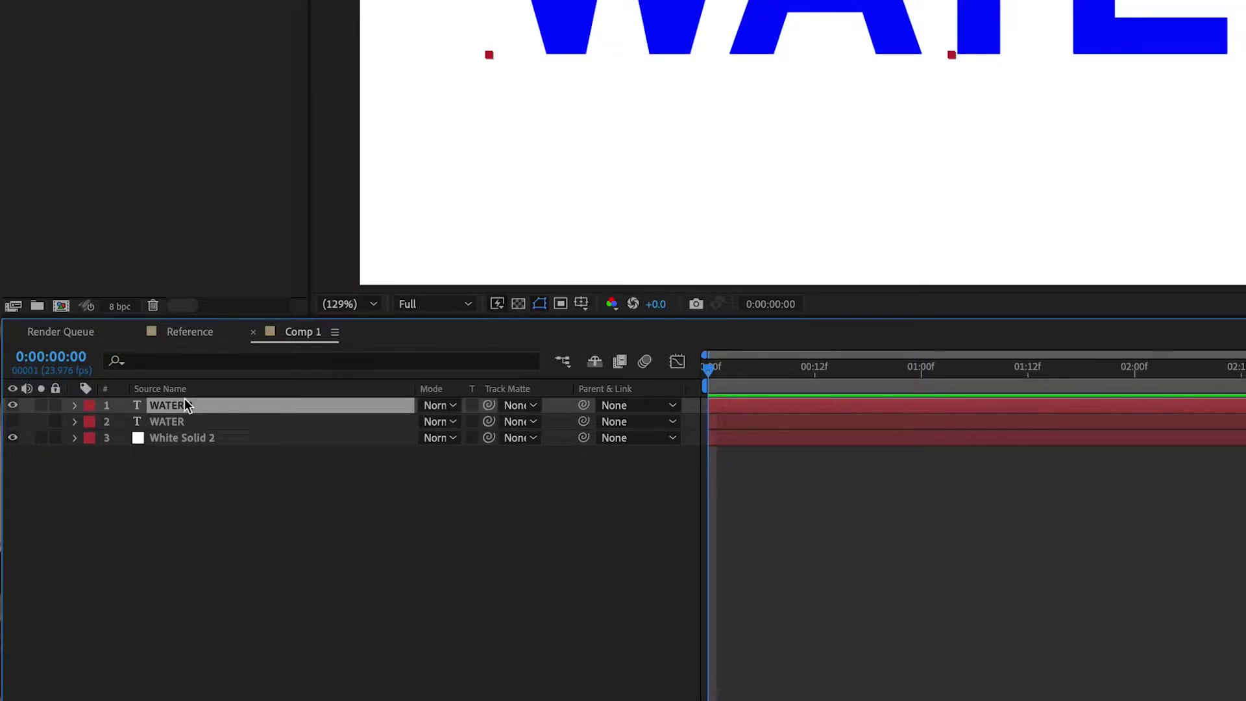
pyautogui.rightClick(223, 402)
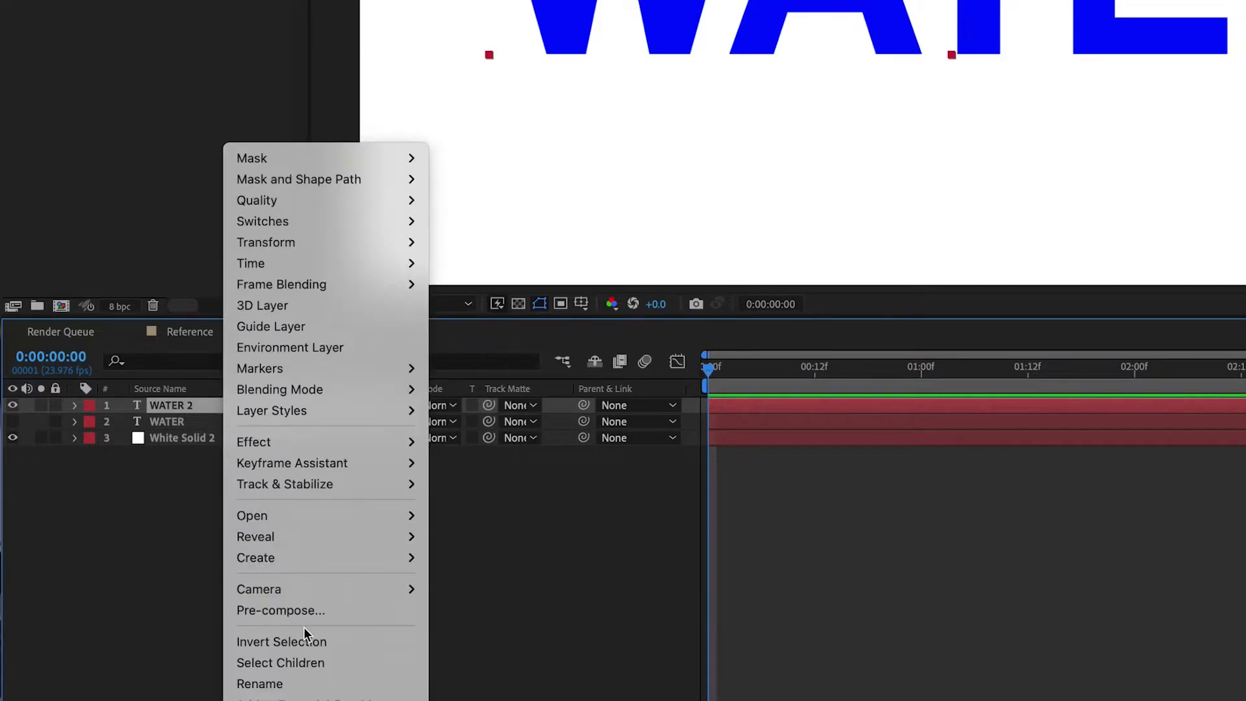
pyautogui.click(296, 684)
# Name the duplicated layer 'Water Outline'
pyautogui.write('Water Outline\\')
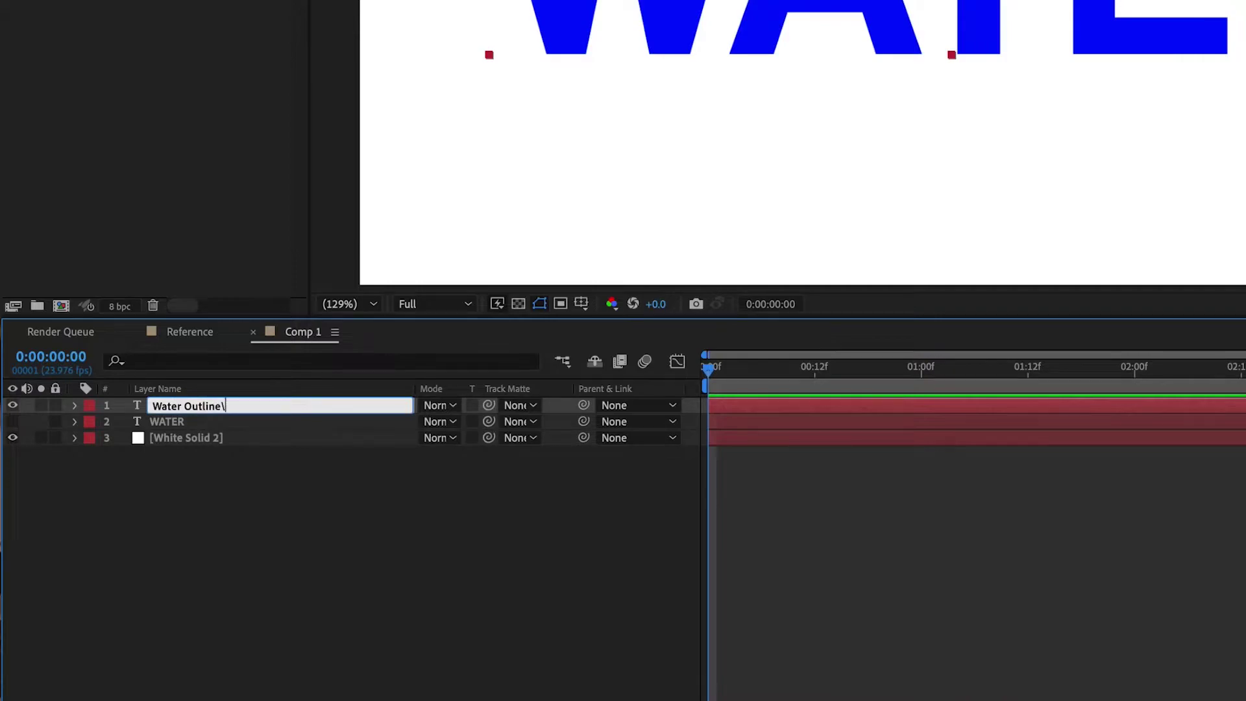
pyautogui.press('BackSpace')
pyautogui.press('Return')
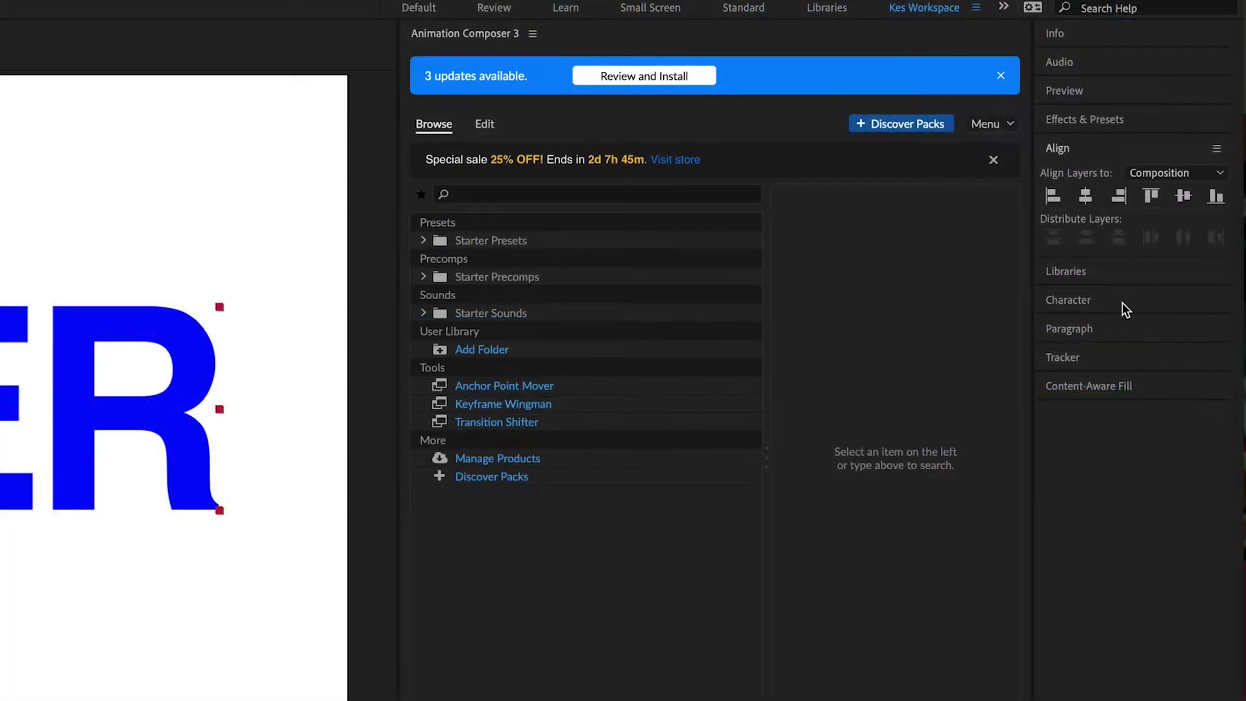
# Swap fill and stroke so Water Outline shows blue outlined letters with a 10 px stroke
pyautogui.click(1123, 302)
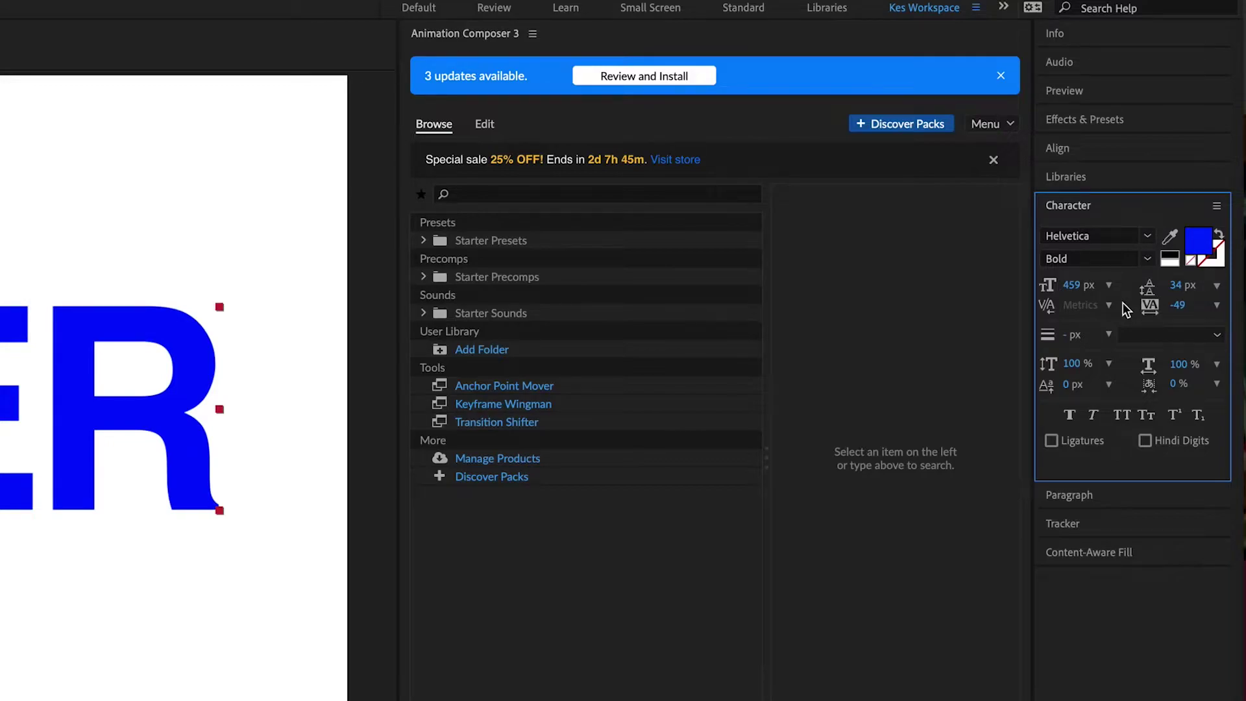
pyautogui.click(1219, 239)
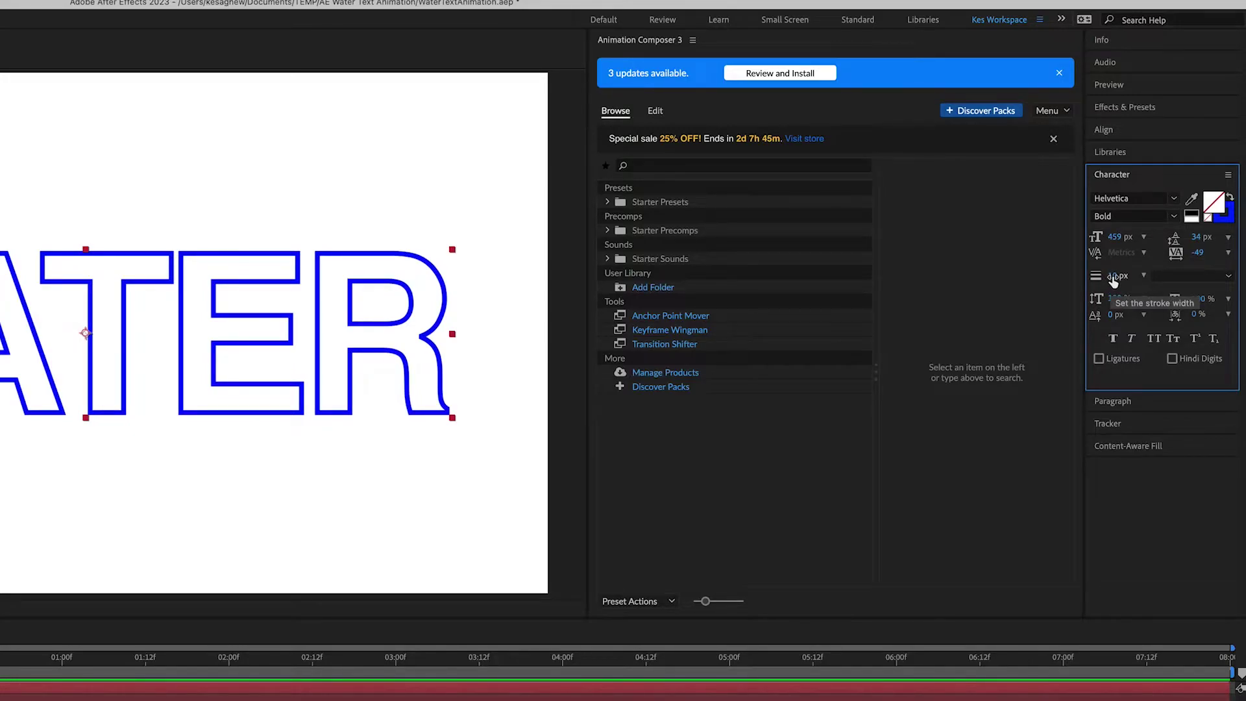
pyautogui.moveTo(1113, 280)
pyautogui.mouseDown()
pyautogui.moveTo(1104, 282)
pyautogui.moveTo(1113, 285)
pyautogui.mouseUp()
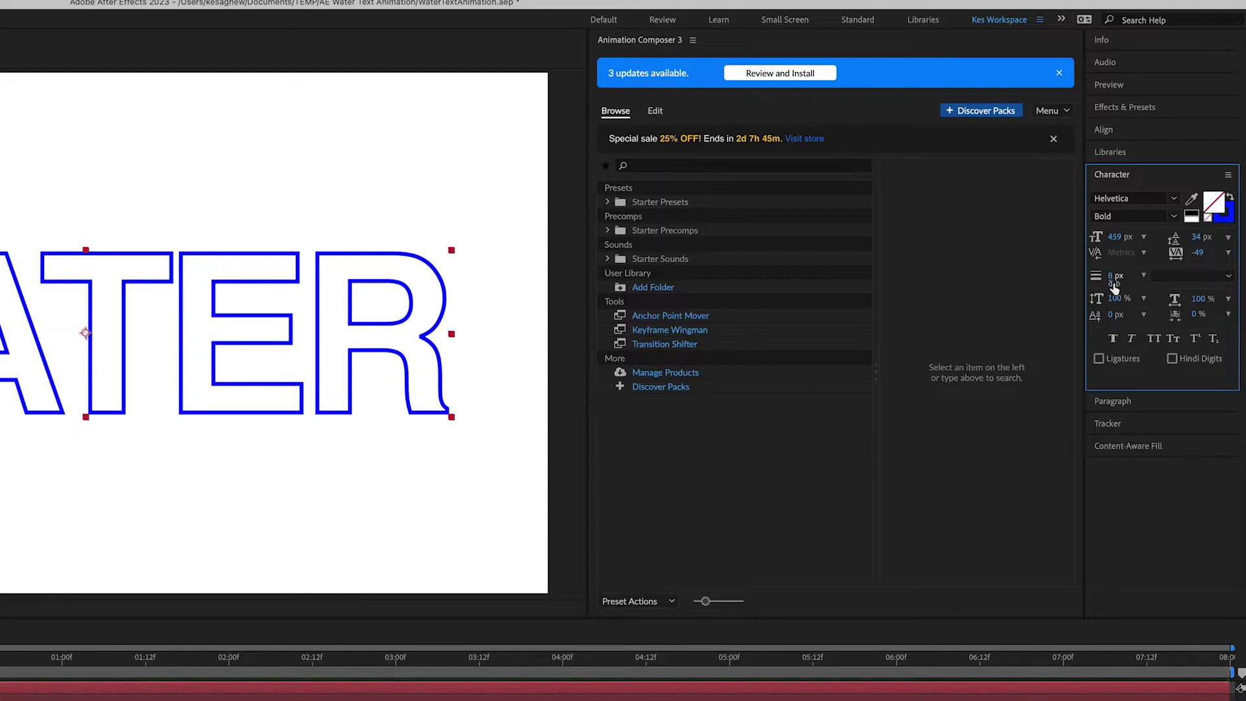
pyautogui.click(1114, 276)
pyautogui.write('10')
pyautogui.press('Return')
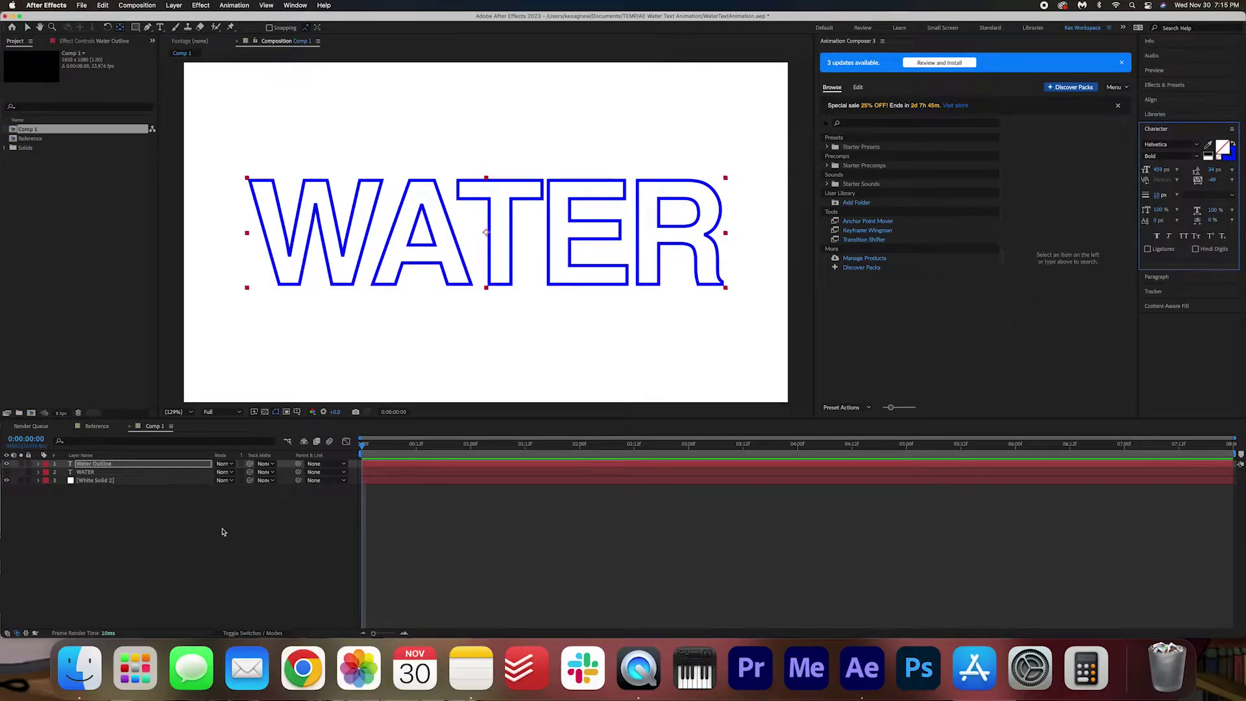
pyautogui.click(222, 532)
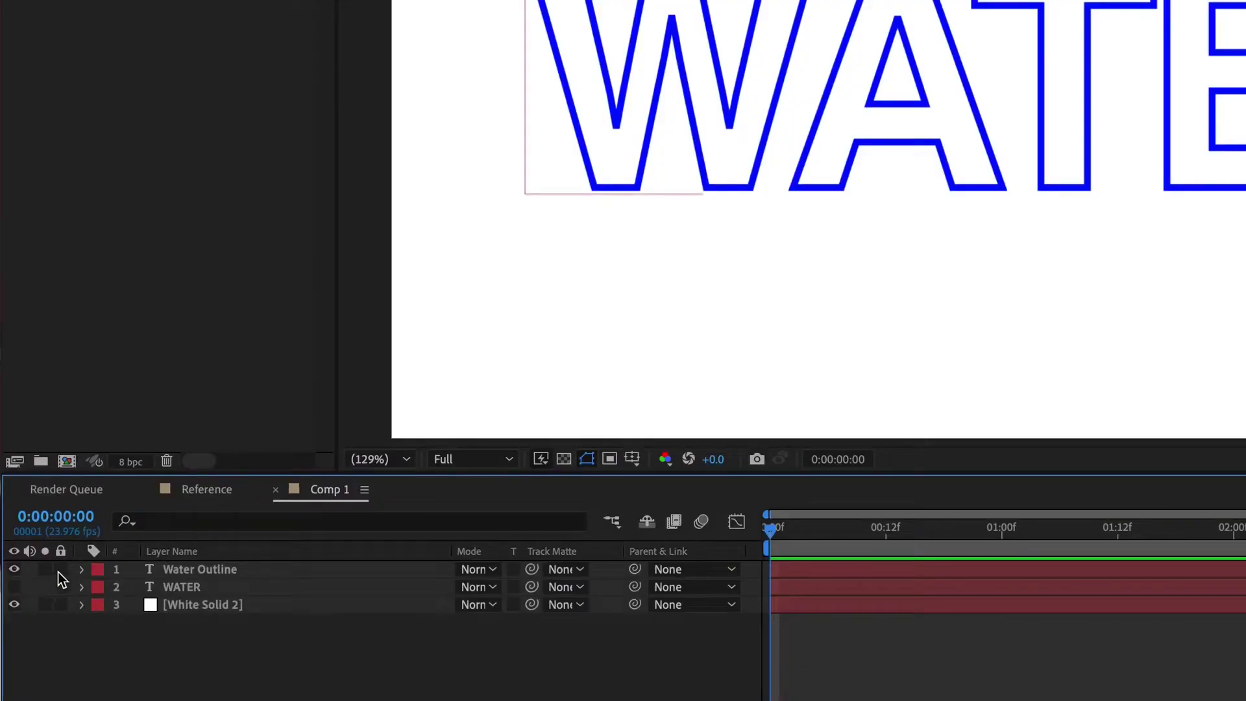
# Hide Water Outline, show the WATER layer again, and draw a blue rectangle covering the lettering
pyautogui.click(14, 570)
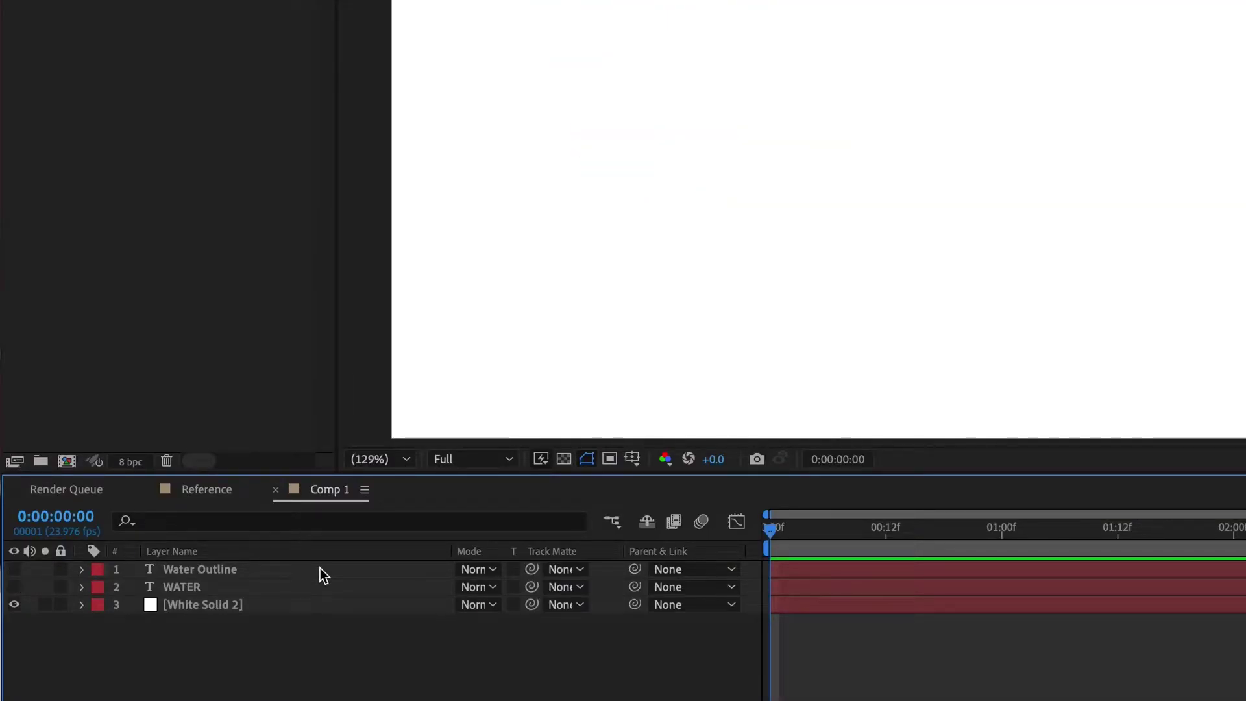
pyautogui.click(13, 586)
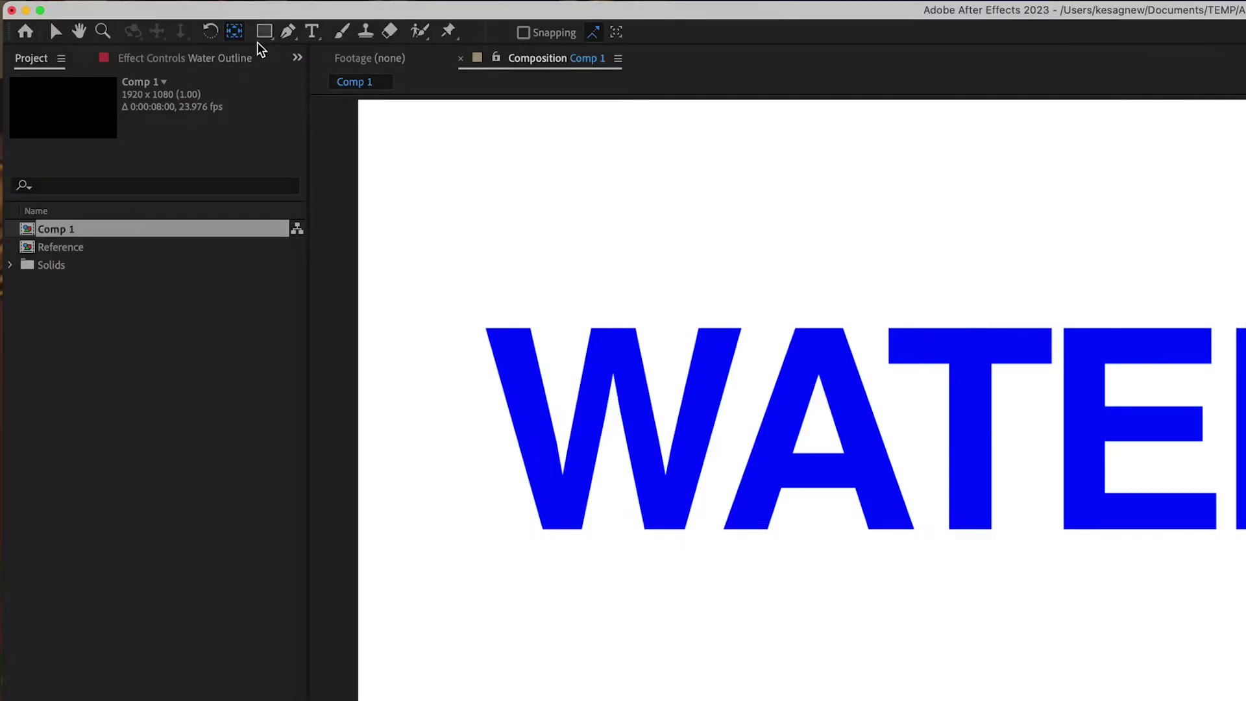
pyautogui.click(265, 32)
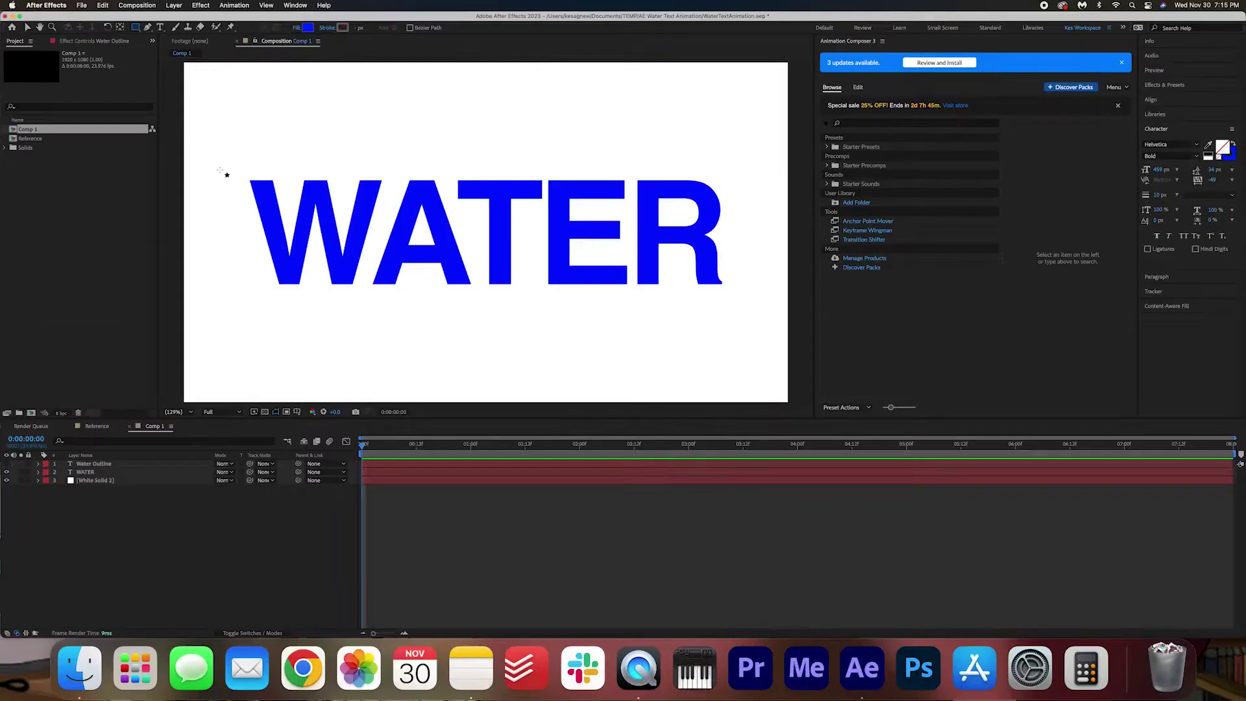
pyautogui.moveTo(231, 156)
pyautogui.mouseDown()
pyautogui.moveTo(737, 299)
pyautogui.moveTo(594, 311)
pyautogui.moveTo(738, 307)
pyautogui.mouseUp()
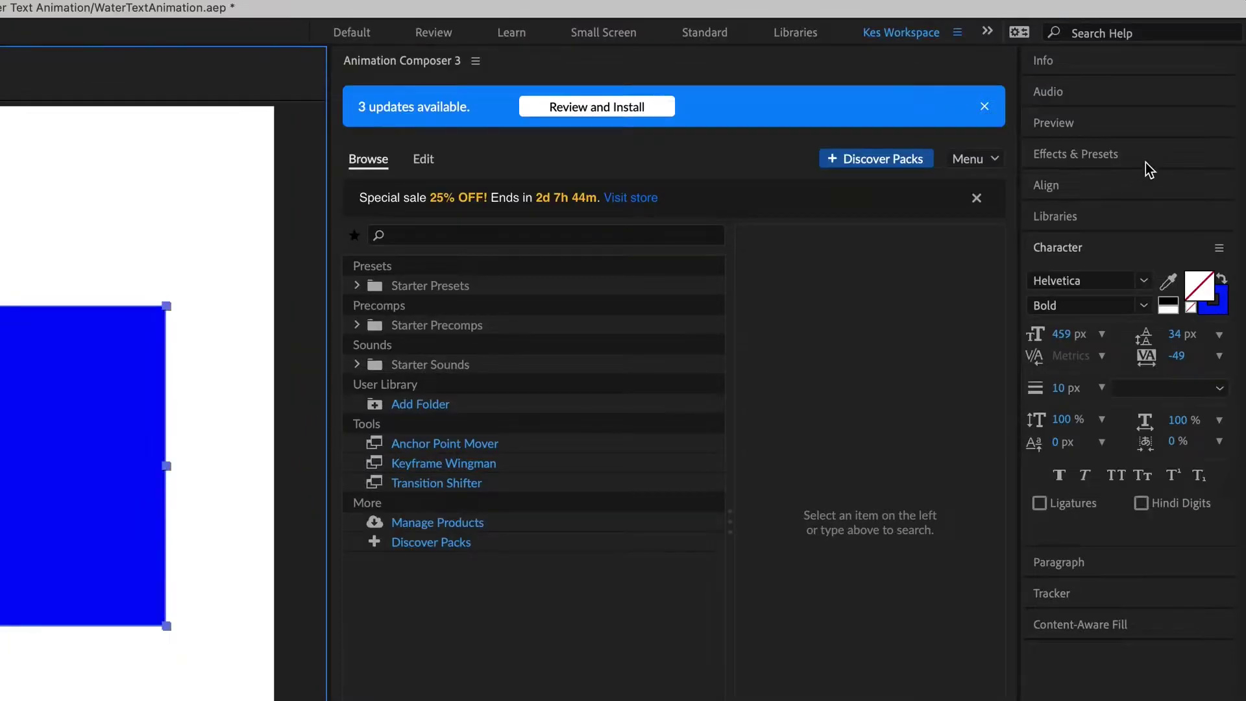
# Search Effects & Presets for 'wave war' and apply Wave Warp to the rectangle
pyautogui.click(1194, 88)
pyautogui.click(1138, 183)
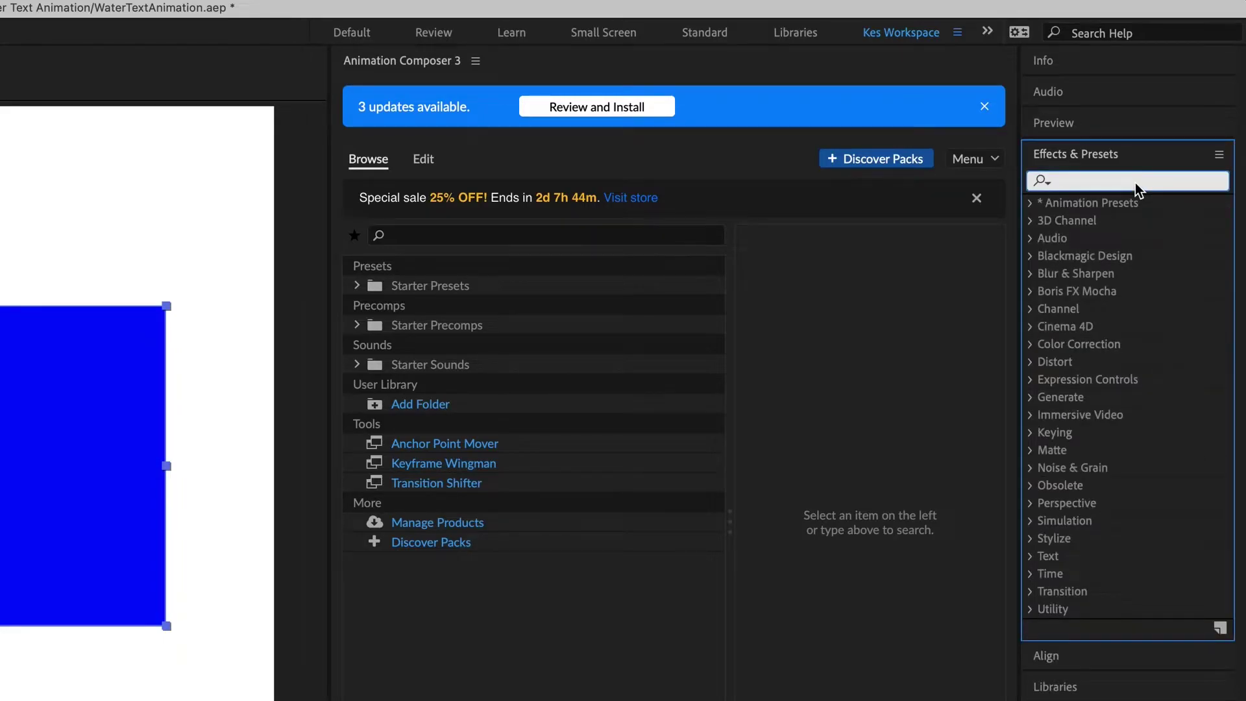
pyautogui.write('wave war')
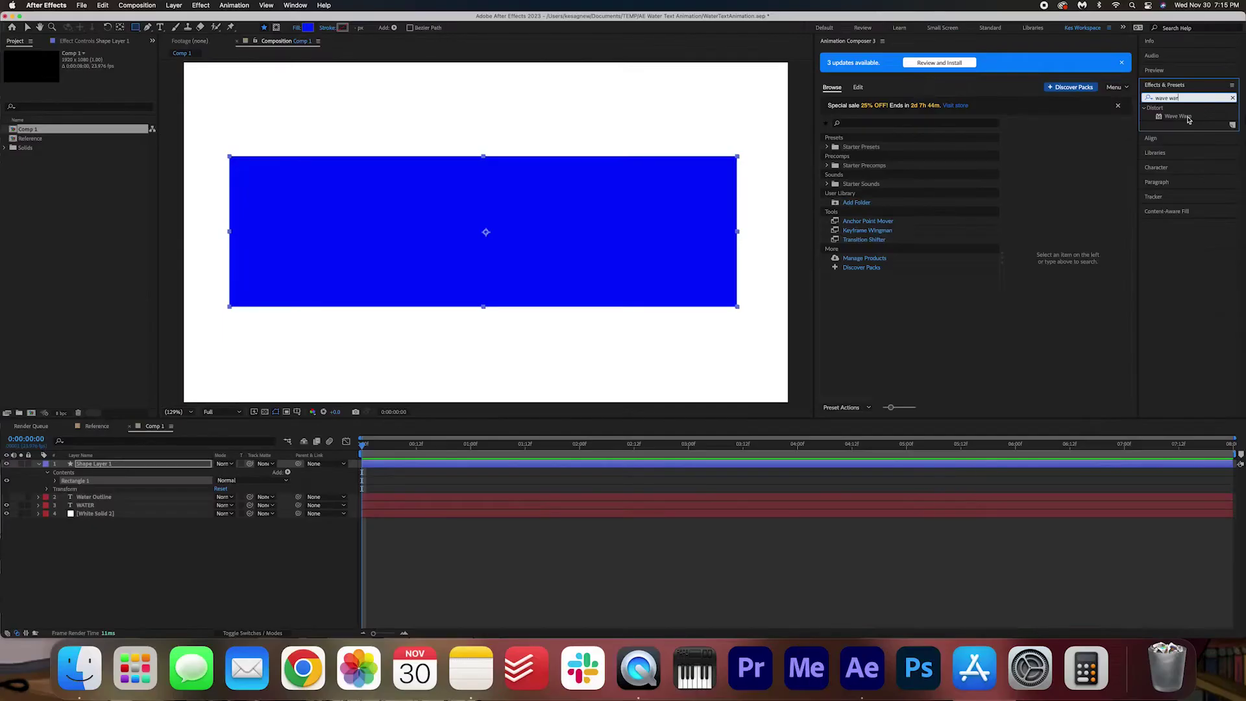
pyautogui.doubleClick(1188, 119)
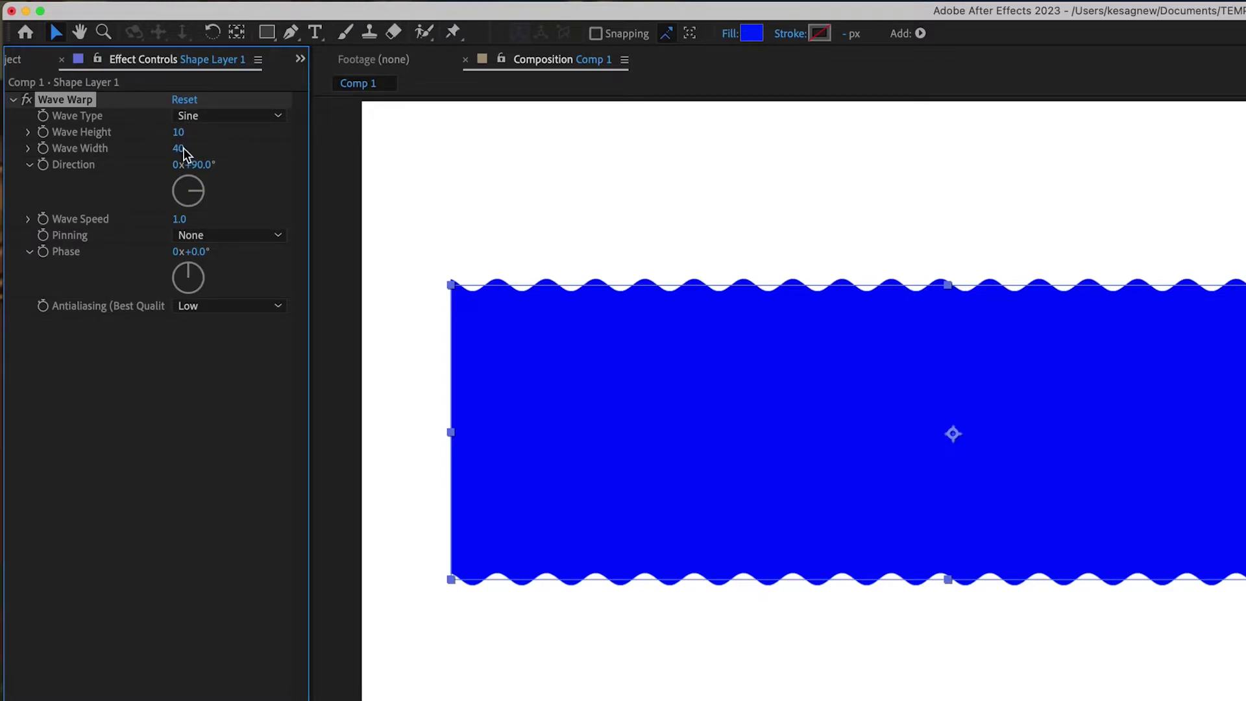
# Set Wave Warp's Wave Width to 70 and Wave Height to 10, then preview the waves
pyautogui.click(180, 149)
pyautogui.write('70')
pyautogui.press('Return')
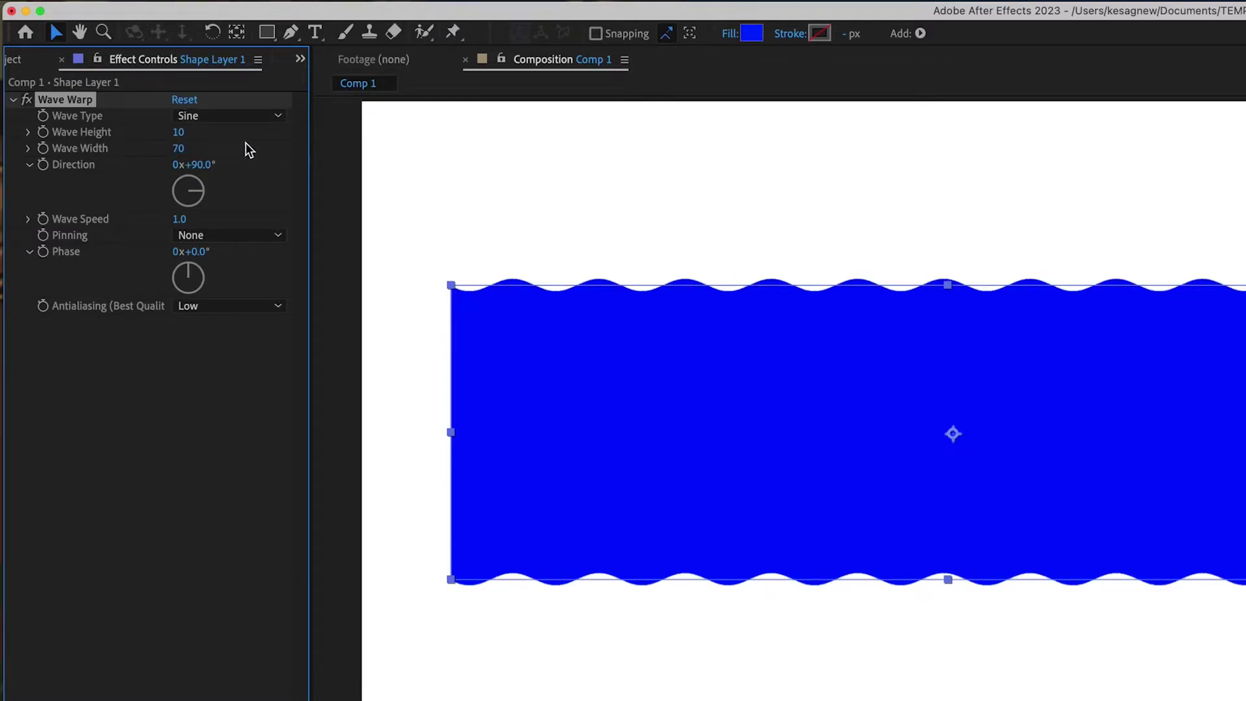
pyautogui.click(178, 132)
pyautogui.write('17')
pyautogui.press('Return')
pyautogui.moveTo(175, 135); pyautogui.dragTo(176, 133)
pyautogui.click(179, 134)
pyautogui.write('10')
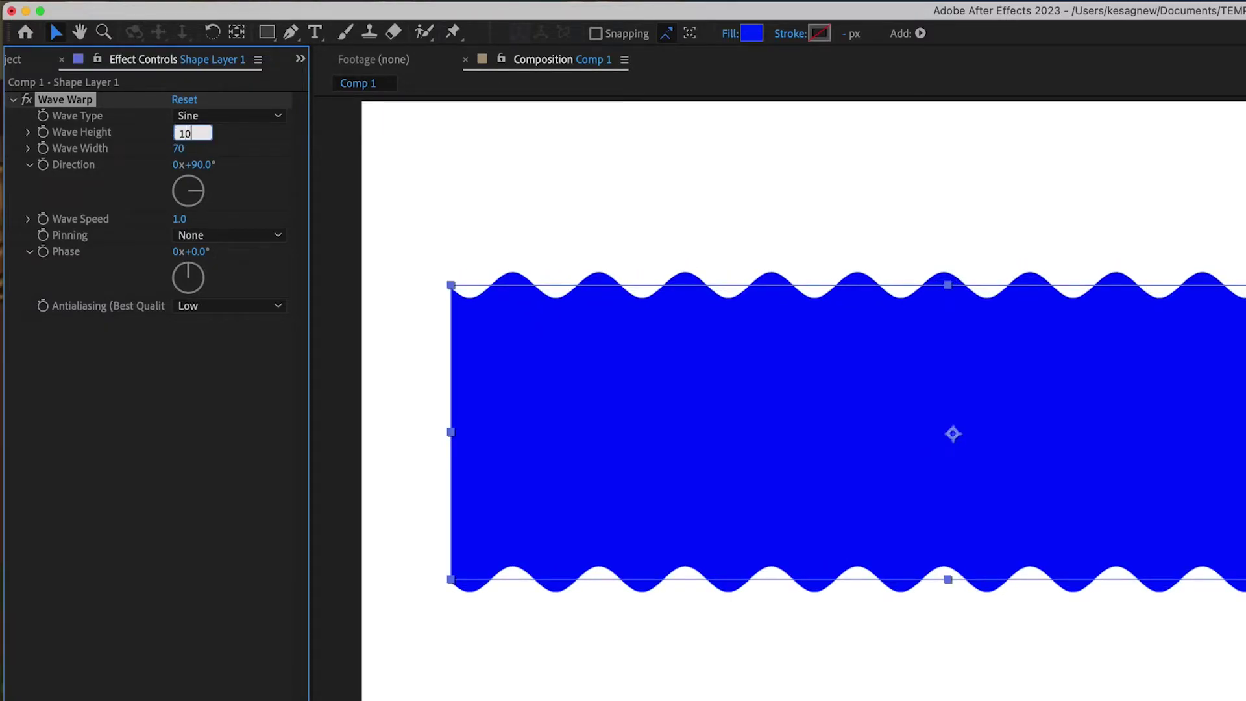
pyautogui.press('Return')
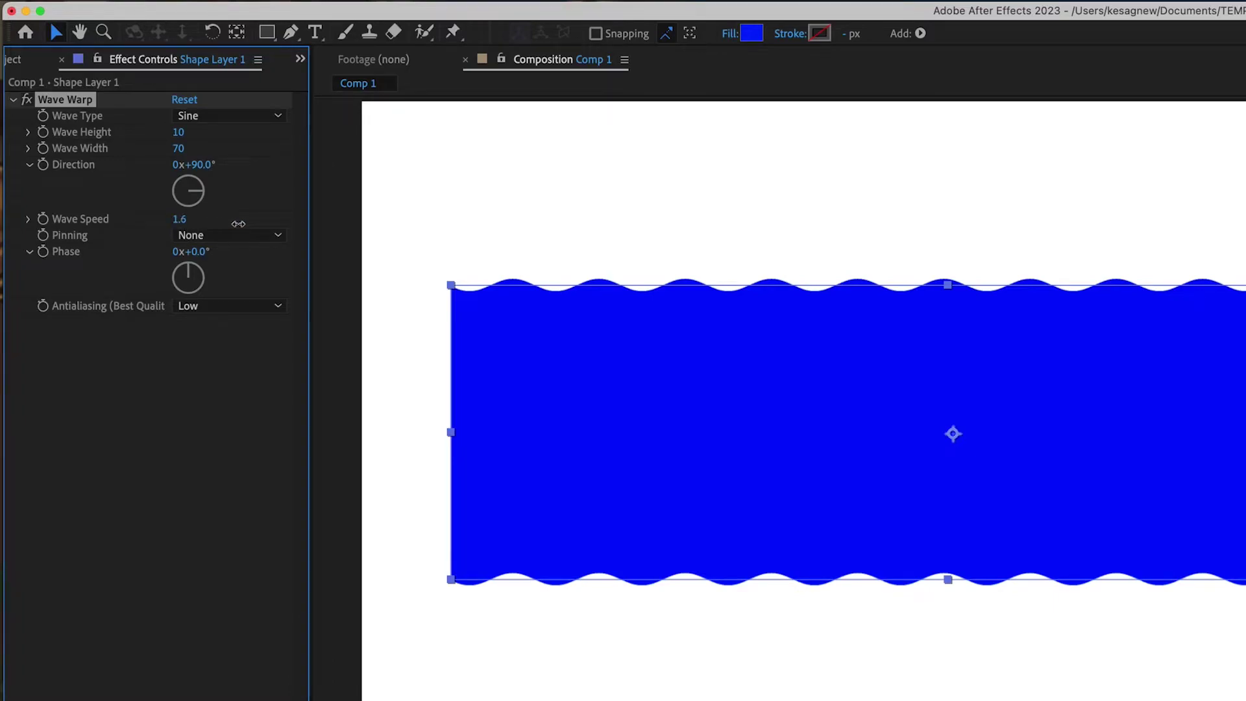
pyautogui.press('space')
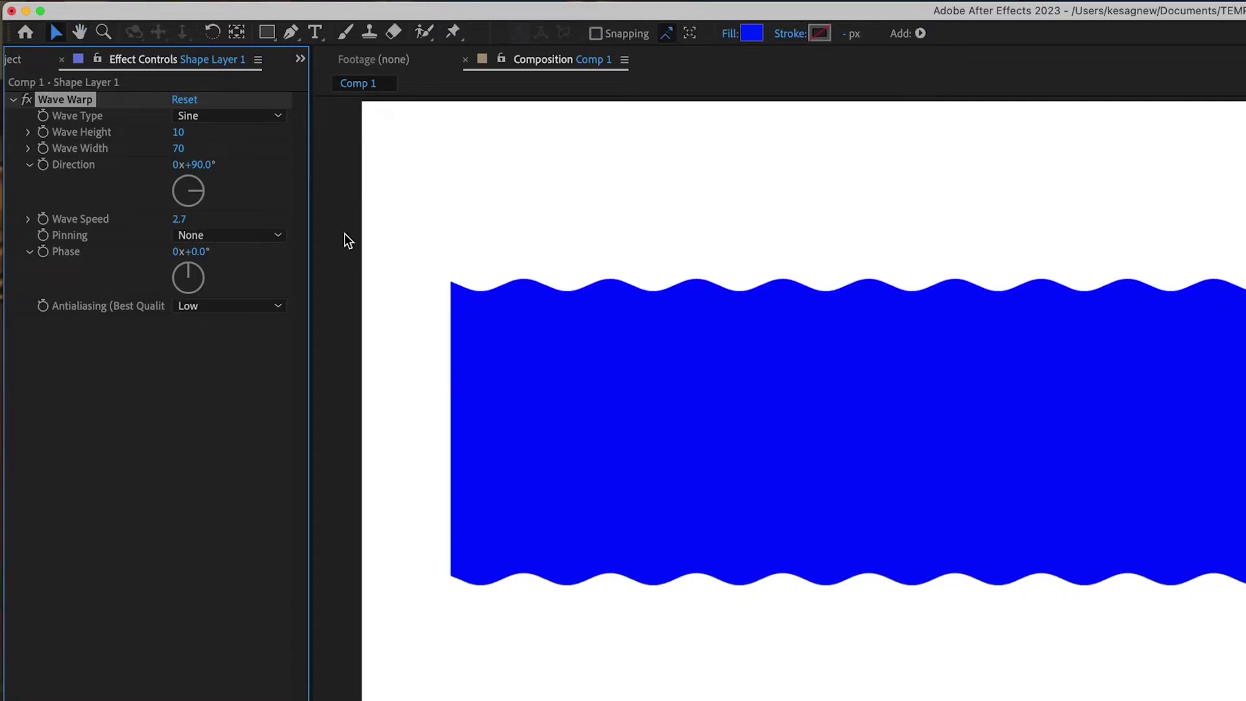
pyautogui.click(185, 221)
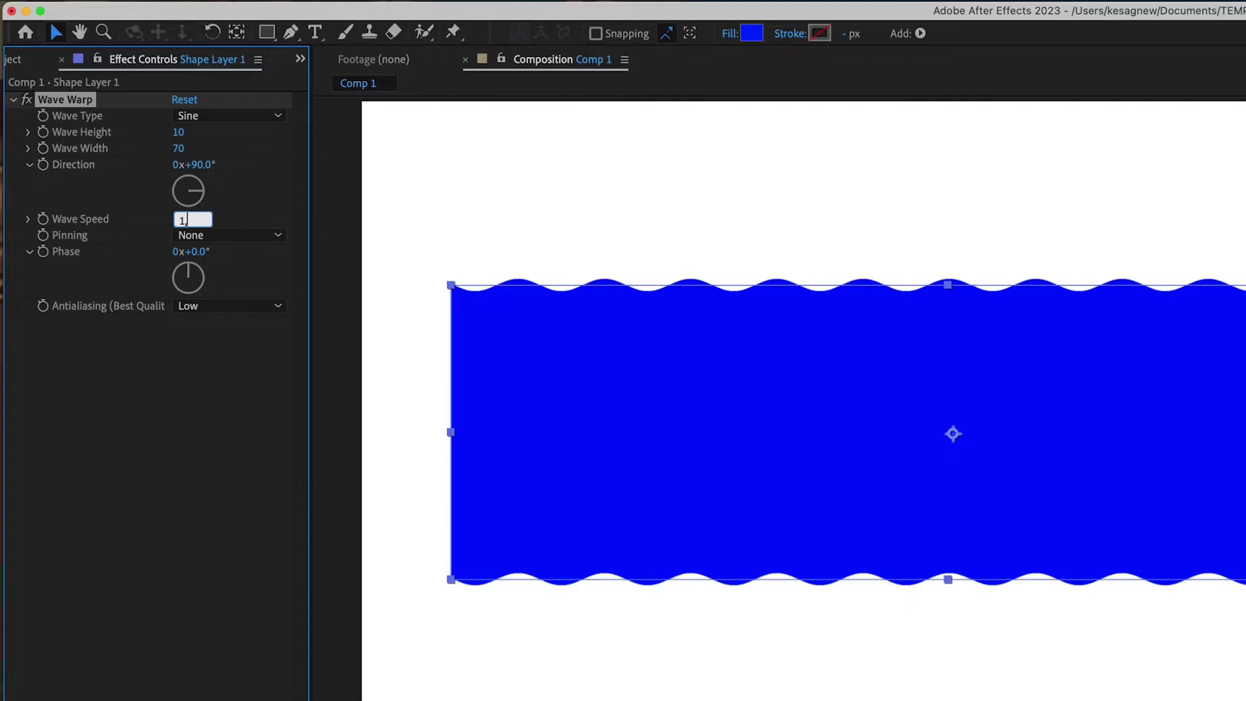
# Set the Wave Speed to 1.0 and preview the waving rectangle
pyautogui.write('1.0')
pyautogui.press('Return')
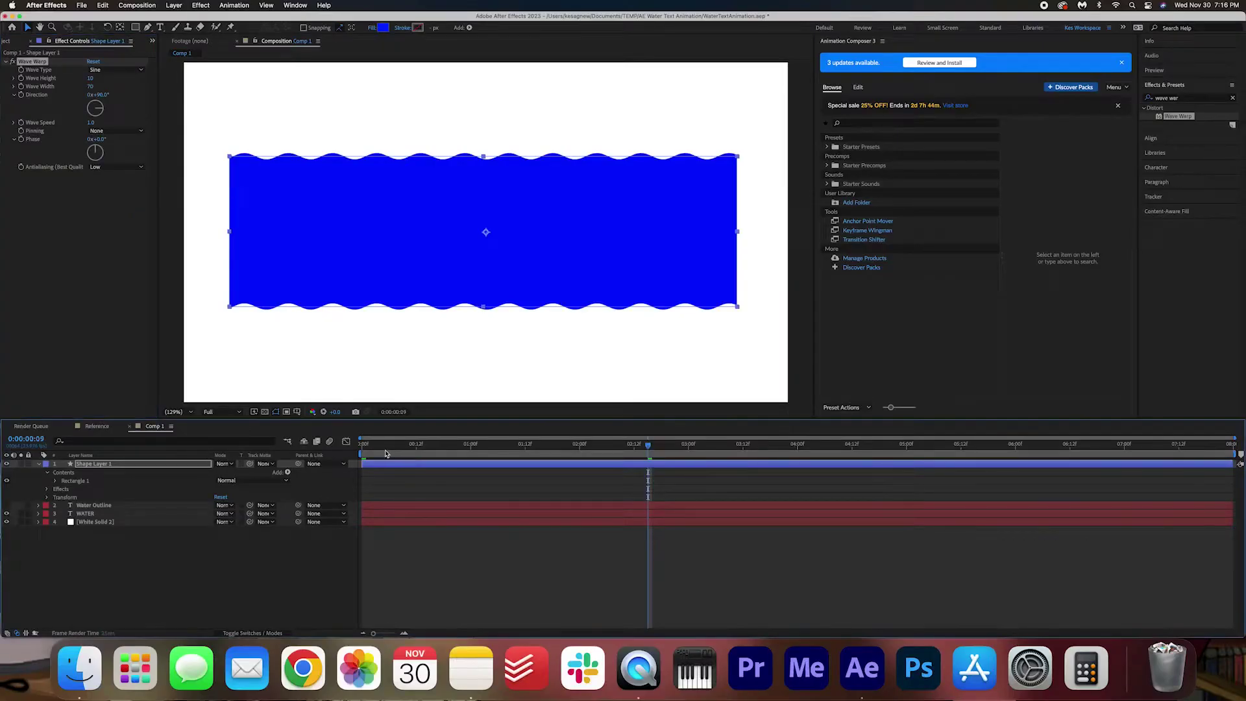
pyautogui.press('space')
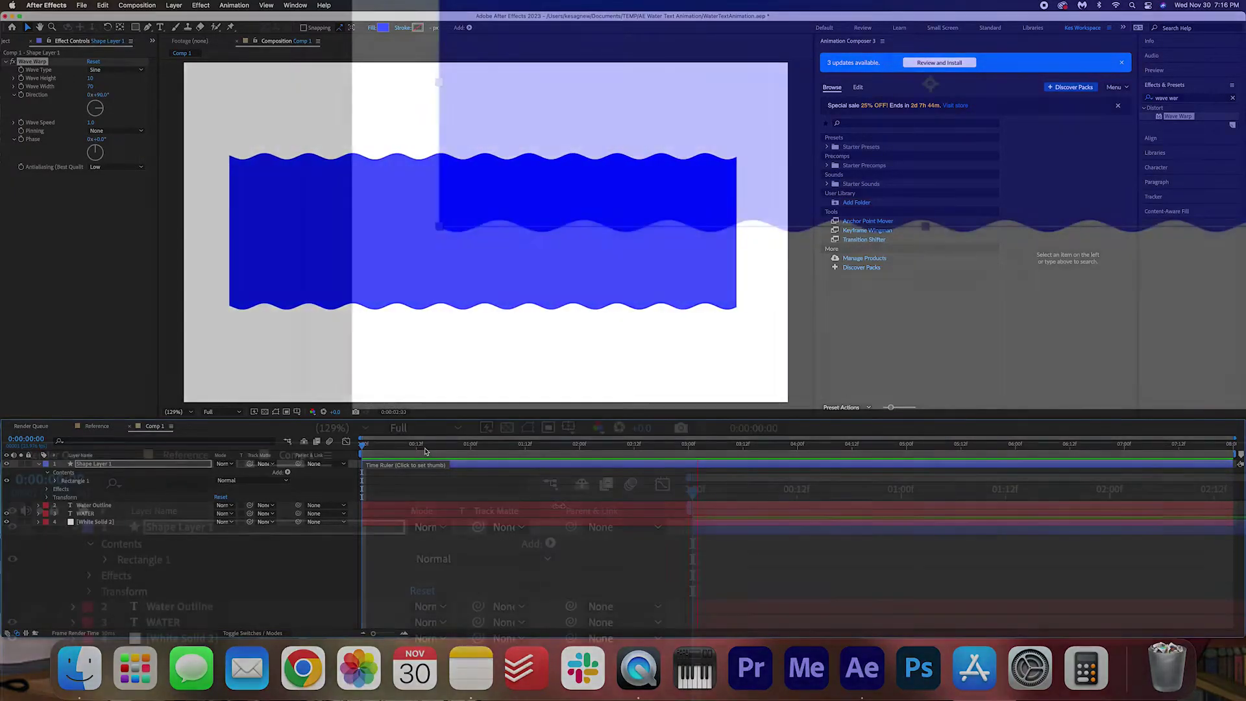
pyautogui.press('space')
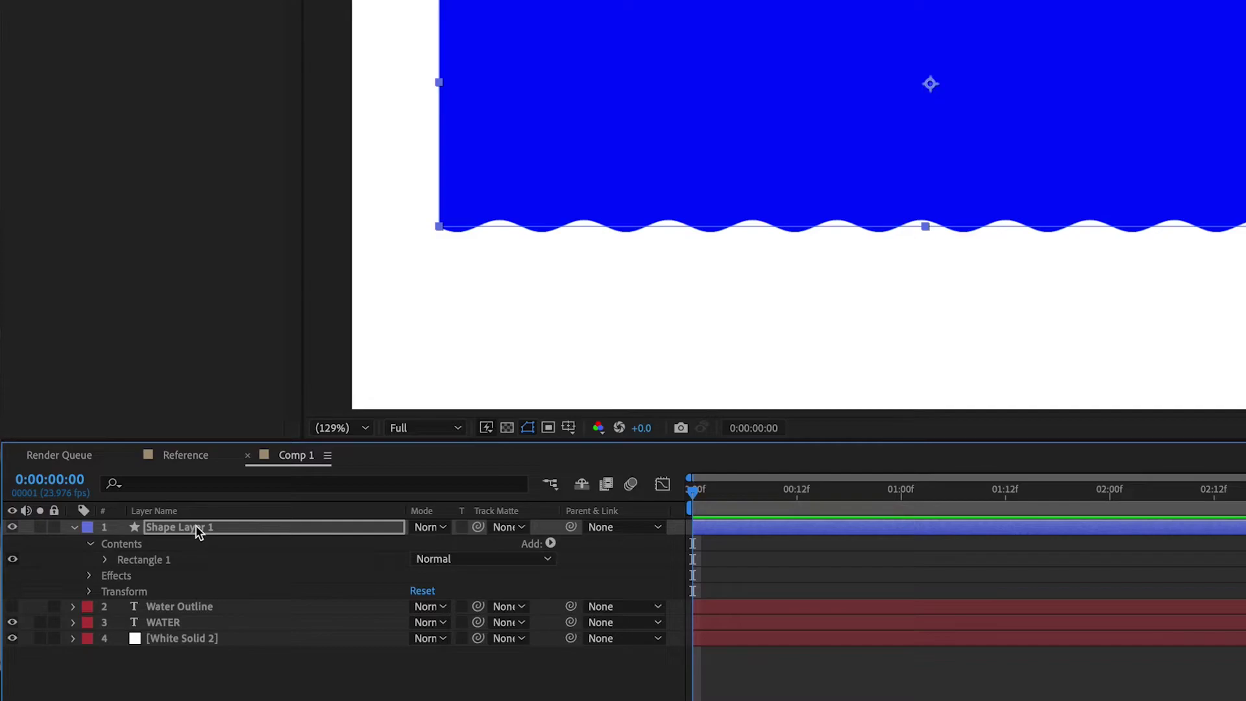
# Move Shape Layer 1 below Water Outline, use it as WATER's track matte, and reposition it to test the matte
pyautogui.moveTo(196, 524); pyautogui.dragTo(244, 614)
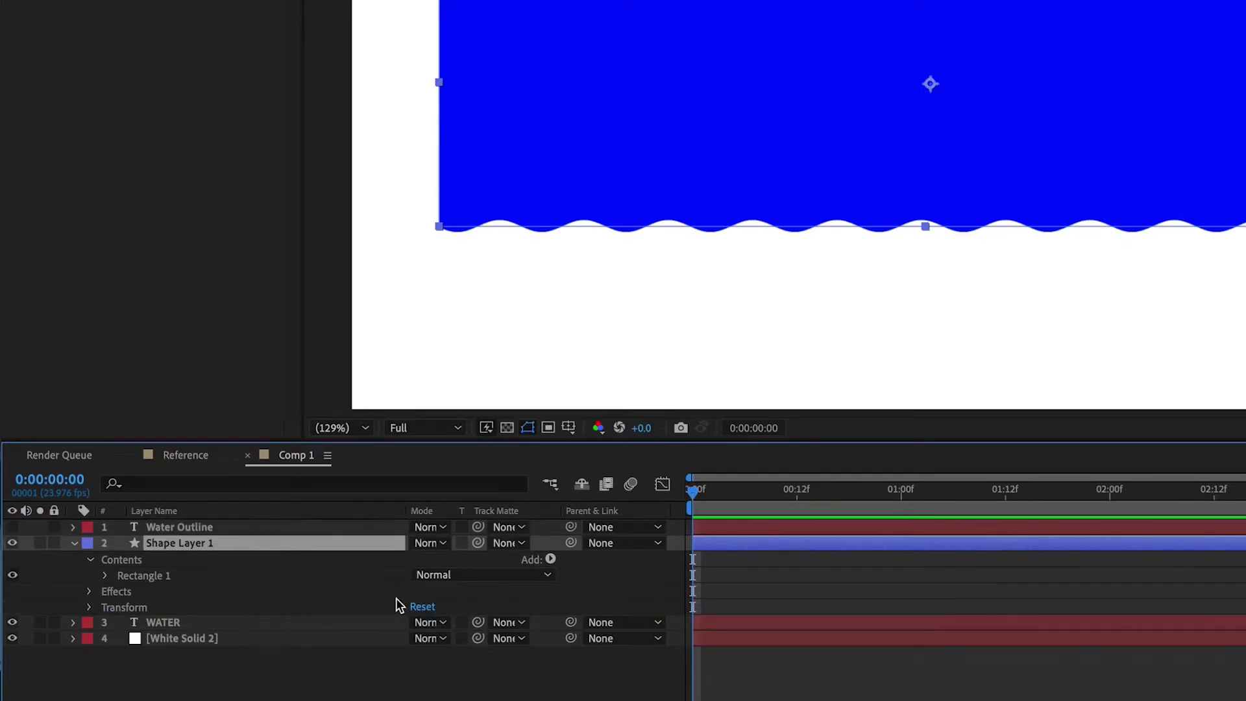
pyautogui.click(74, 544)
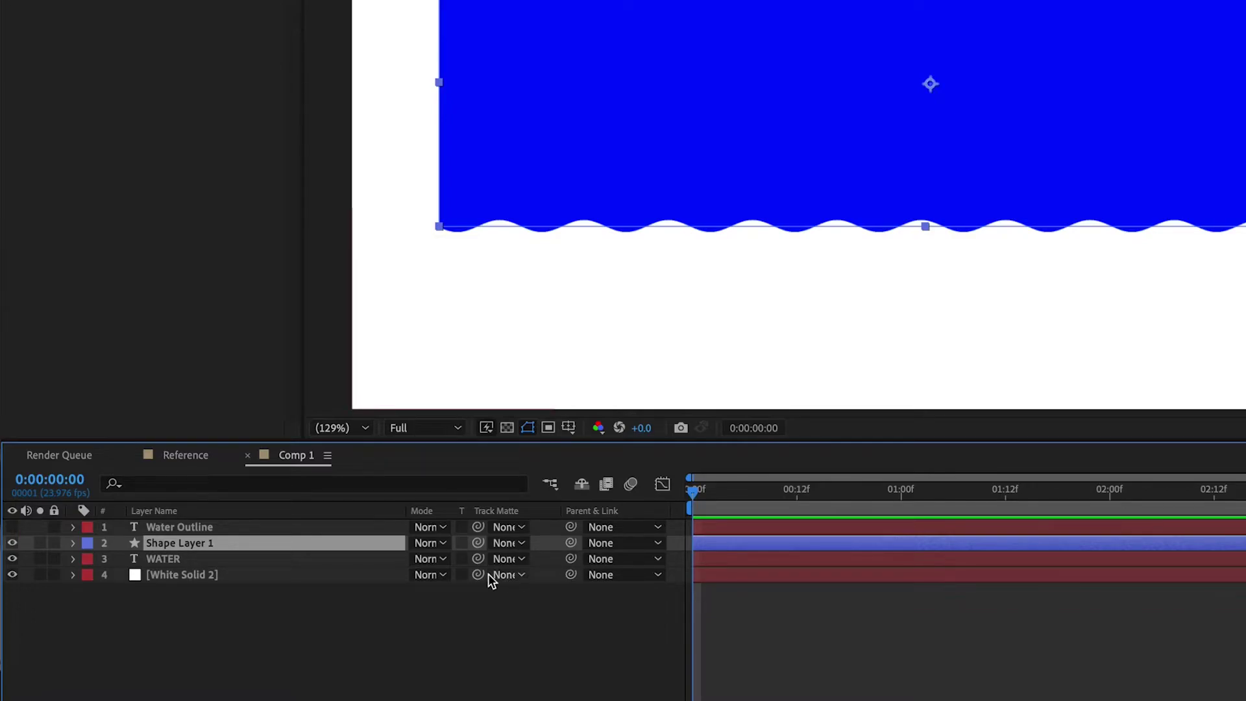
pyautogui.click(509, 563)
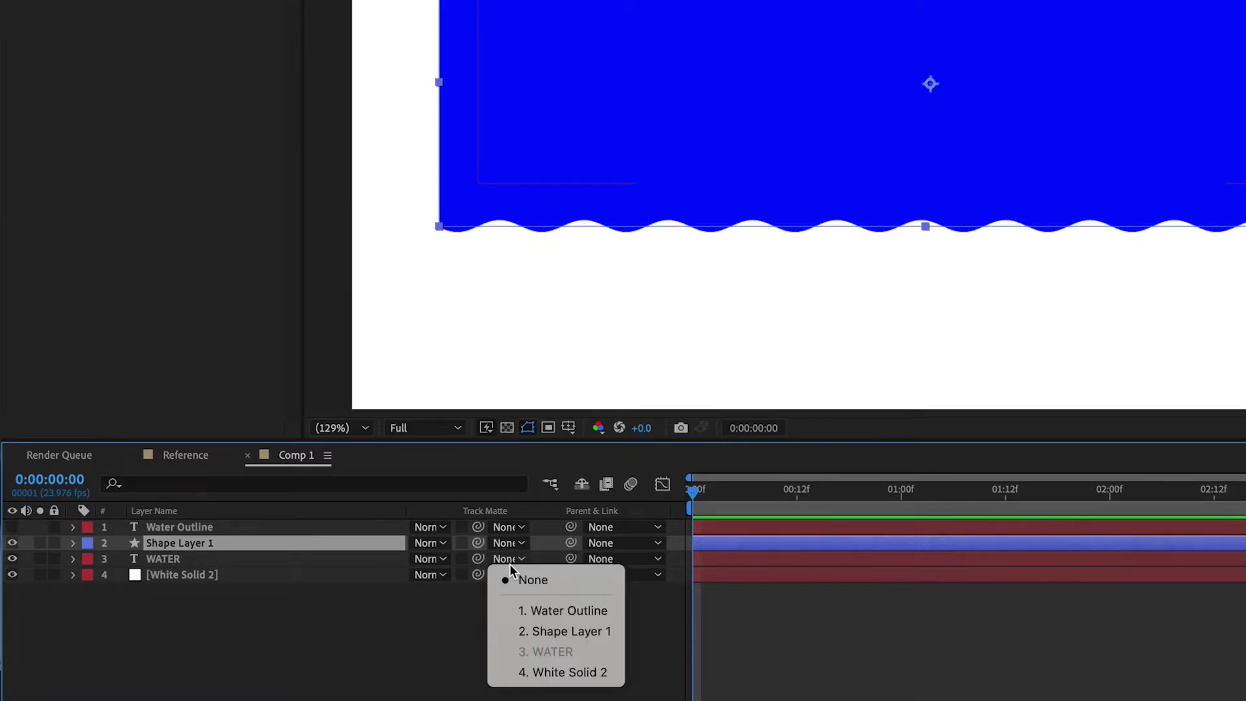
pyautogui.click(571, 631)
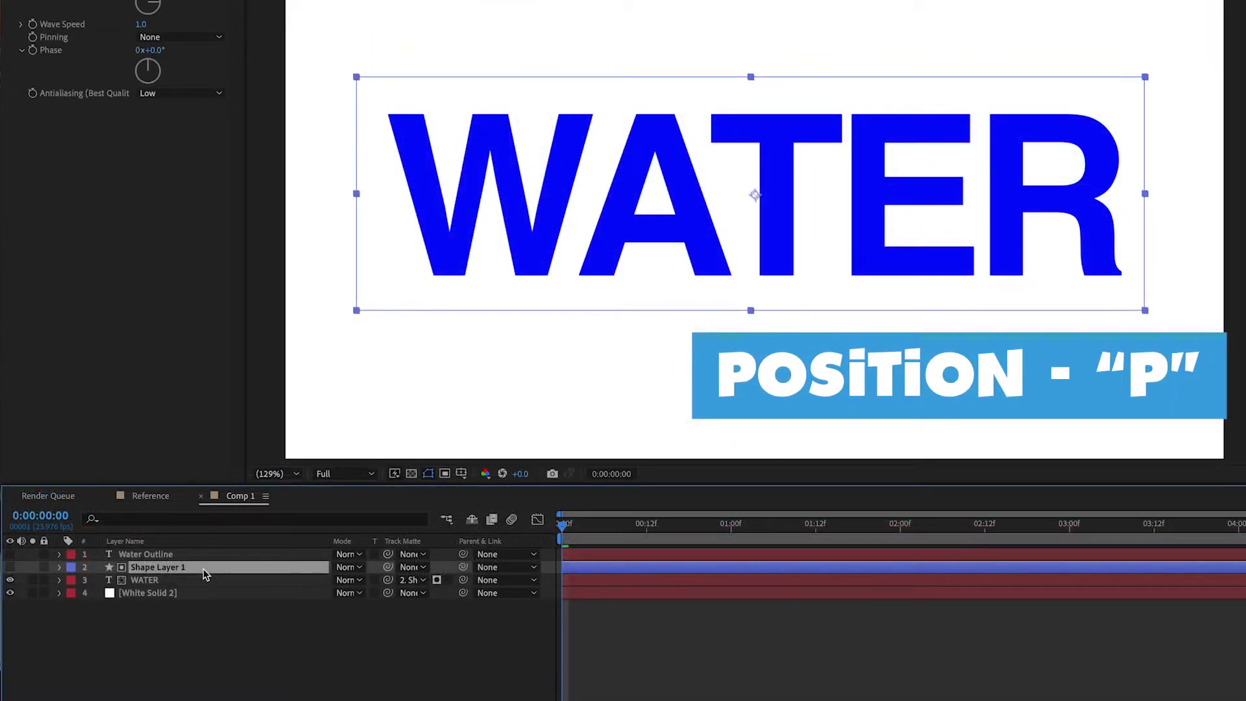
pyautogui.press('p')
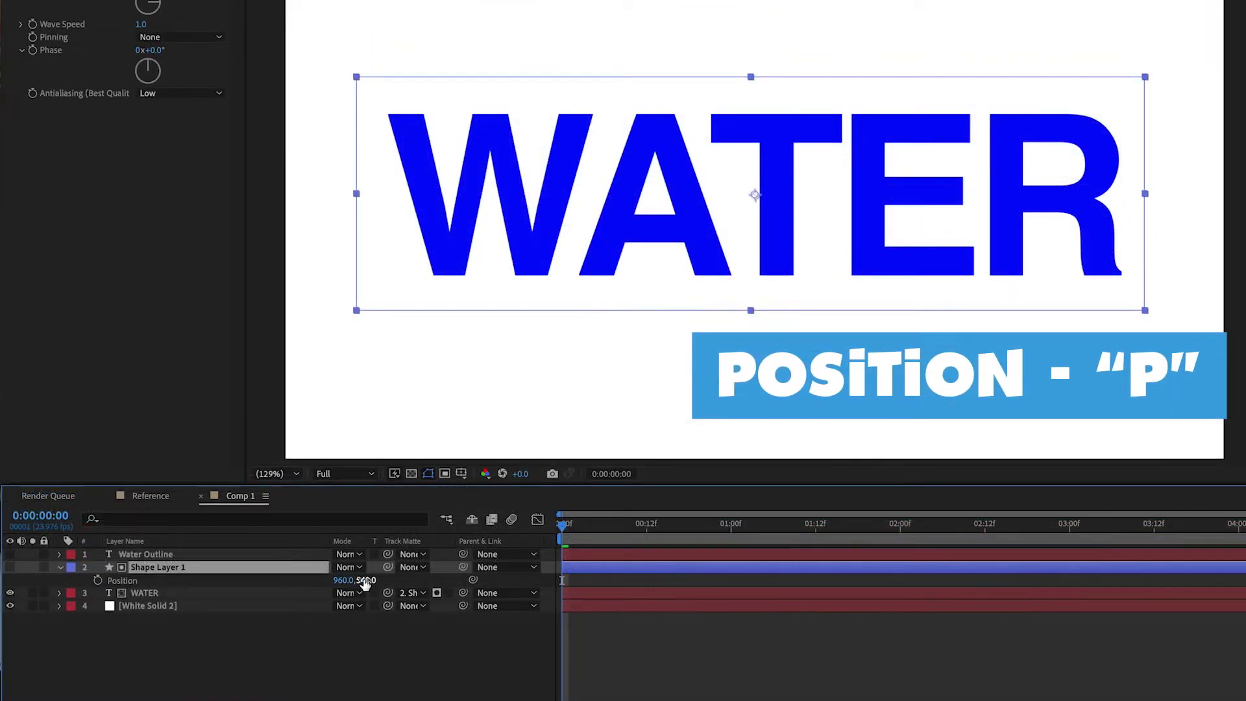
pyautogui.moveTo(364, 580); pyautogui.dragTo(415, 560)
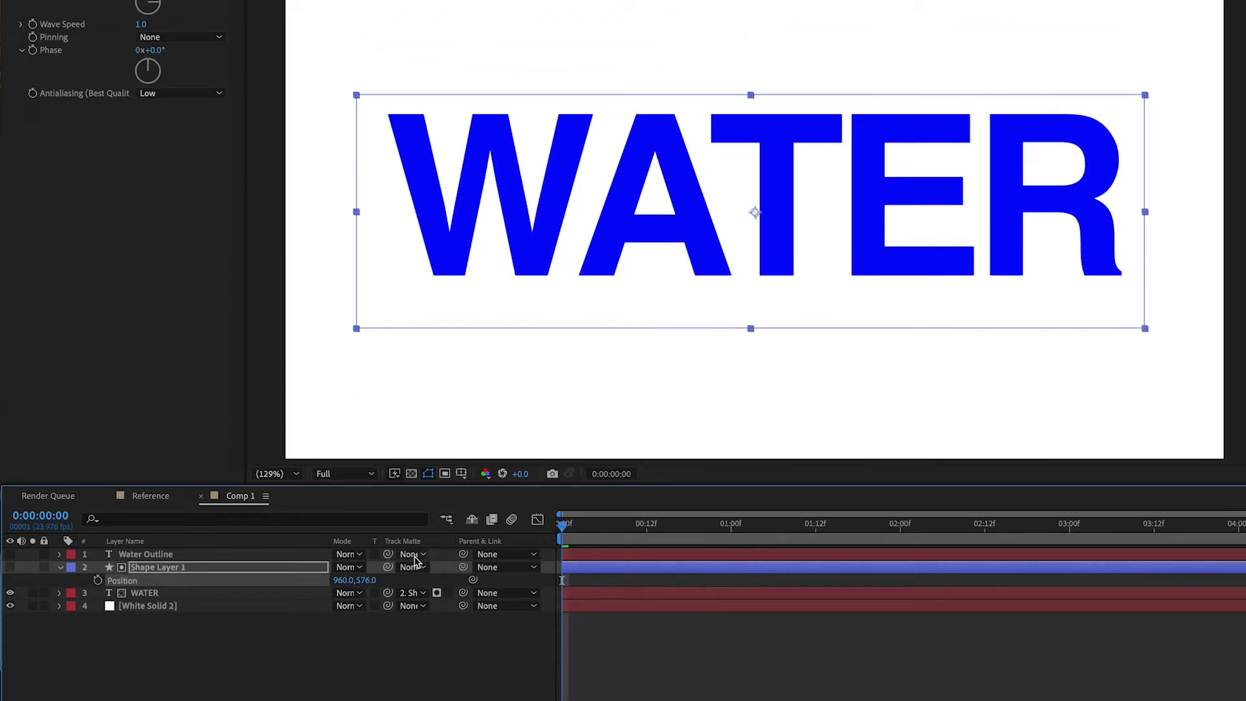
# Turn Water Outline back on and preview the letters half-filled with wavy water
pyautogui.click(10, 566)
pyautogui.moveTo(360, 584); pyautogui.dragTo(484, 581)
pyautogui.press('space')
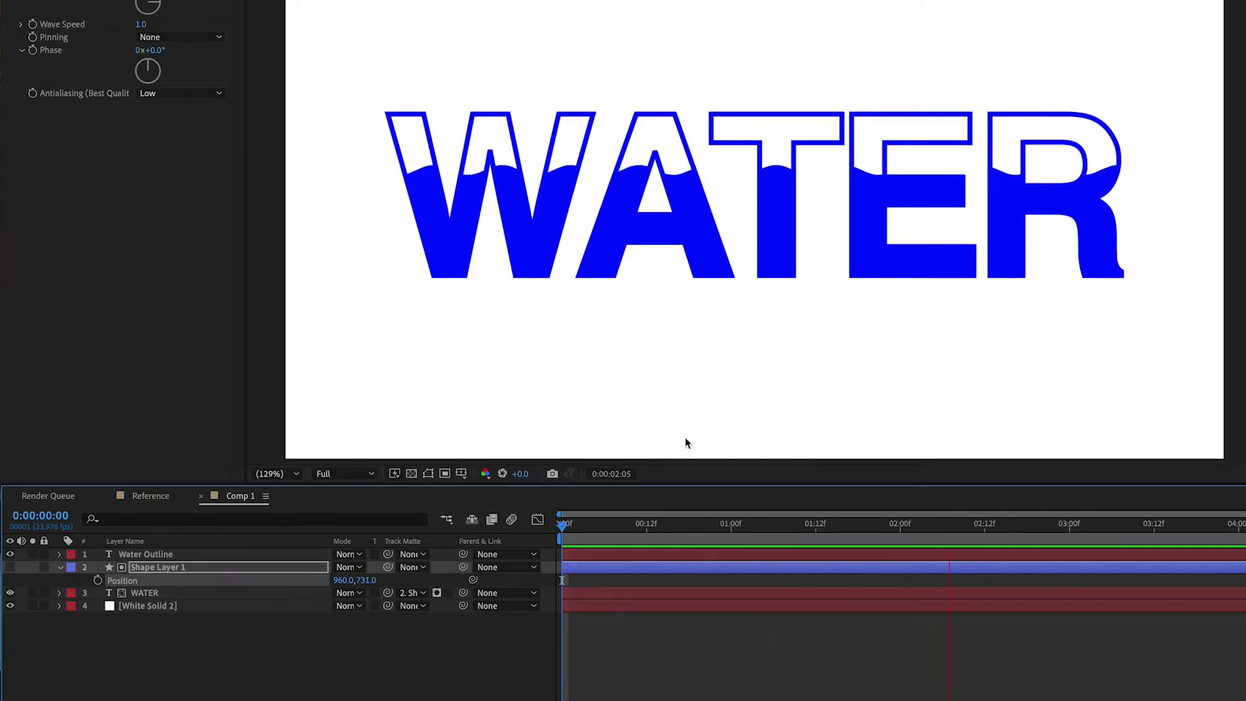
pyautogui.press('space')
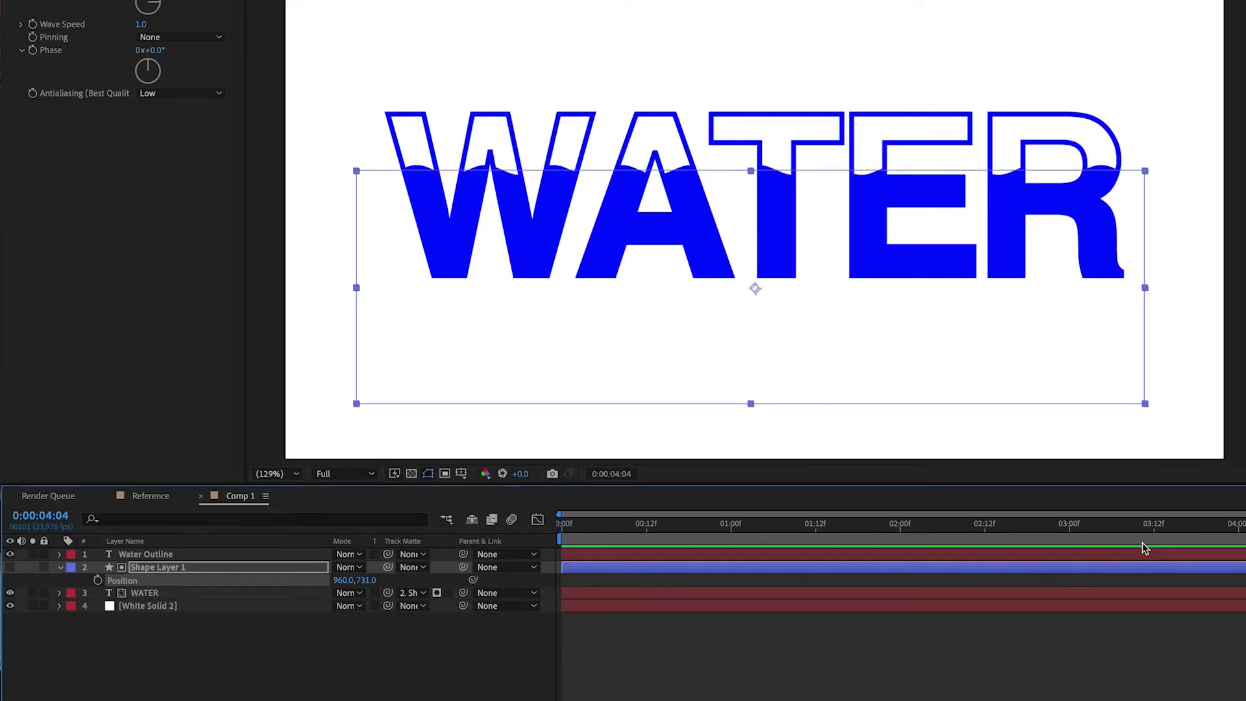
# Keyframe the rectangle's Position from 960,973 at 0s to 960,581 at 1 second
pyautogui.press('Home')
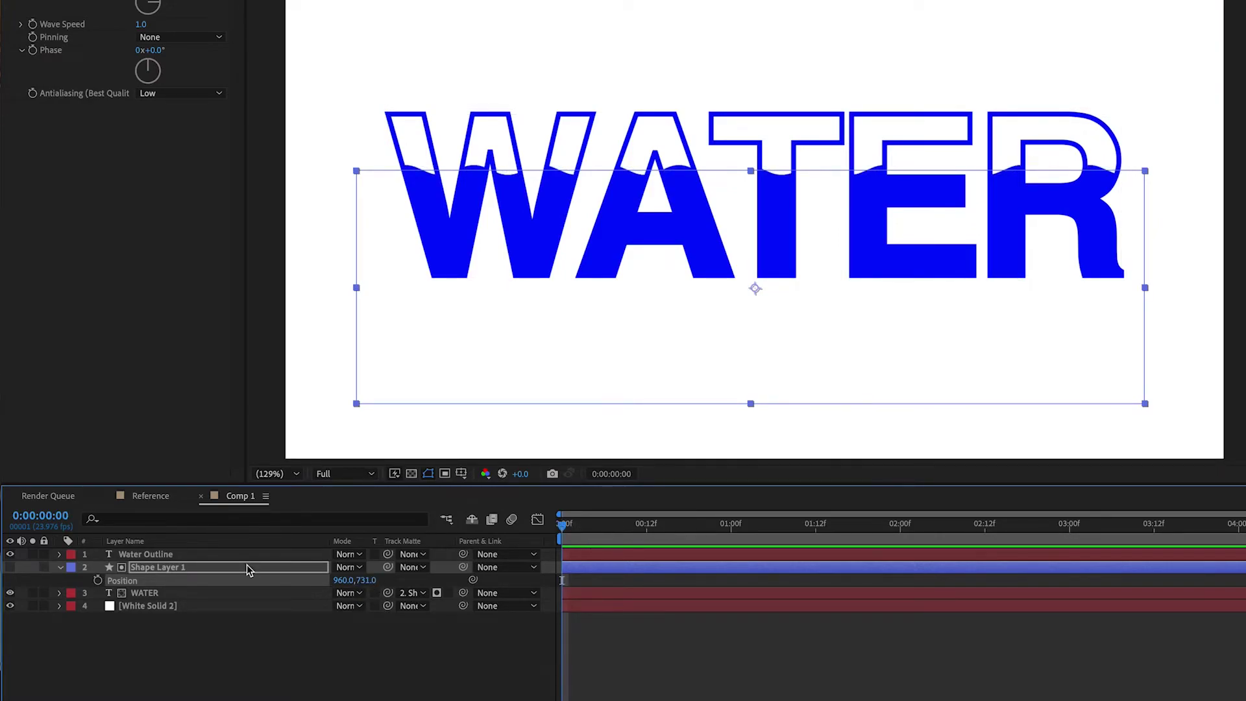
pyautogui.moveTo(370, 580); pyautogui.dragTo(630, 597)
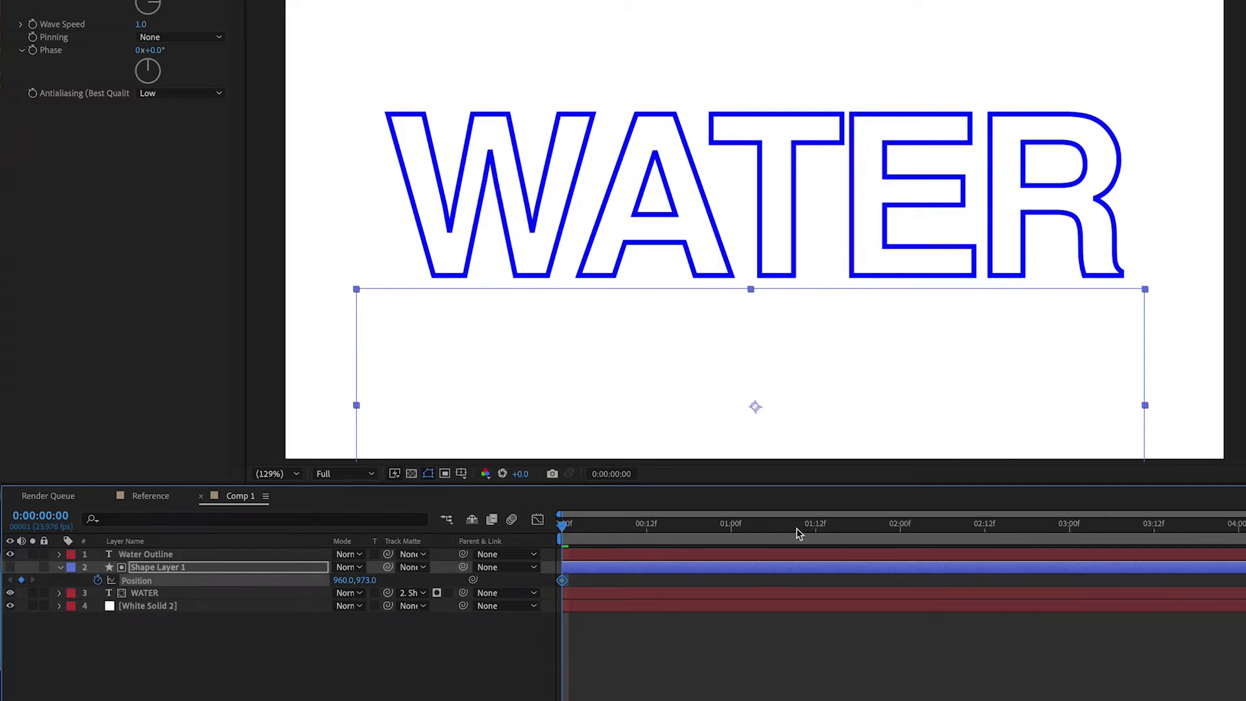
pyautogui.moveTo(566, 529); pyautogui.dragTo(737, 534)
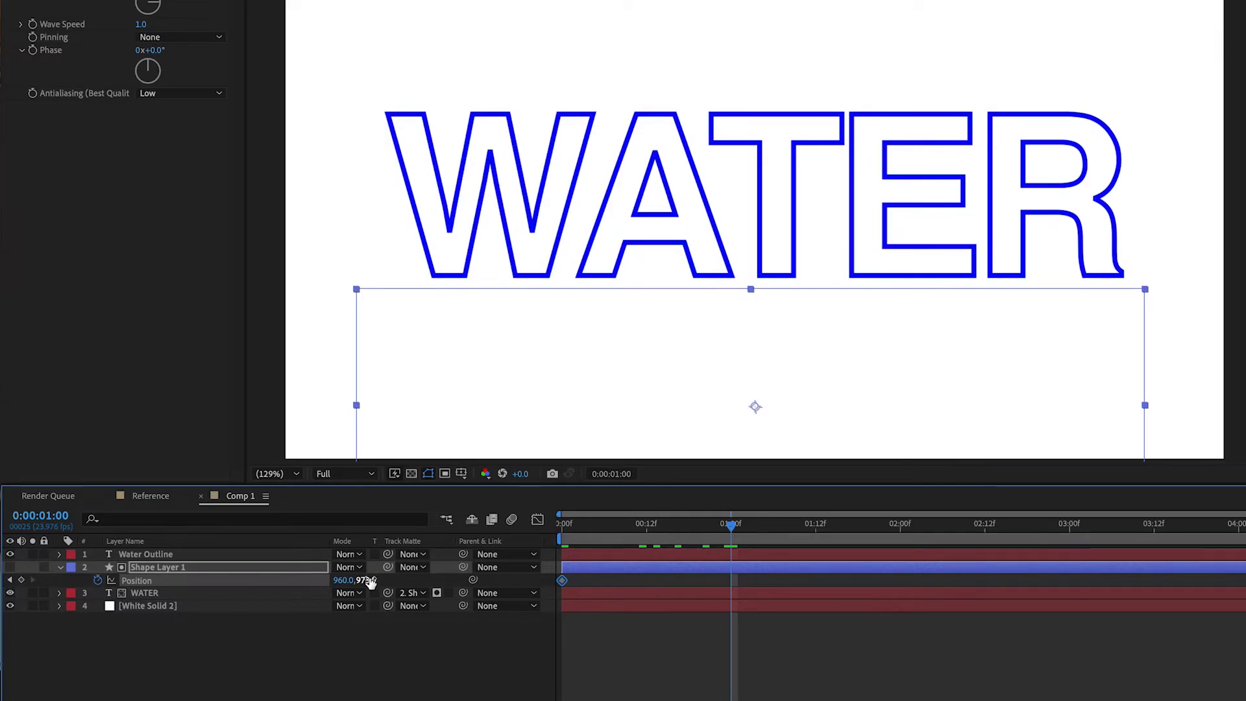
pyautogui.moveTo(370, 579); pyautogui.dragTo(138, 513)
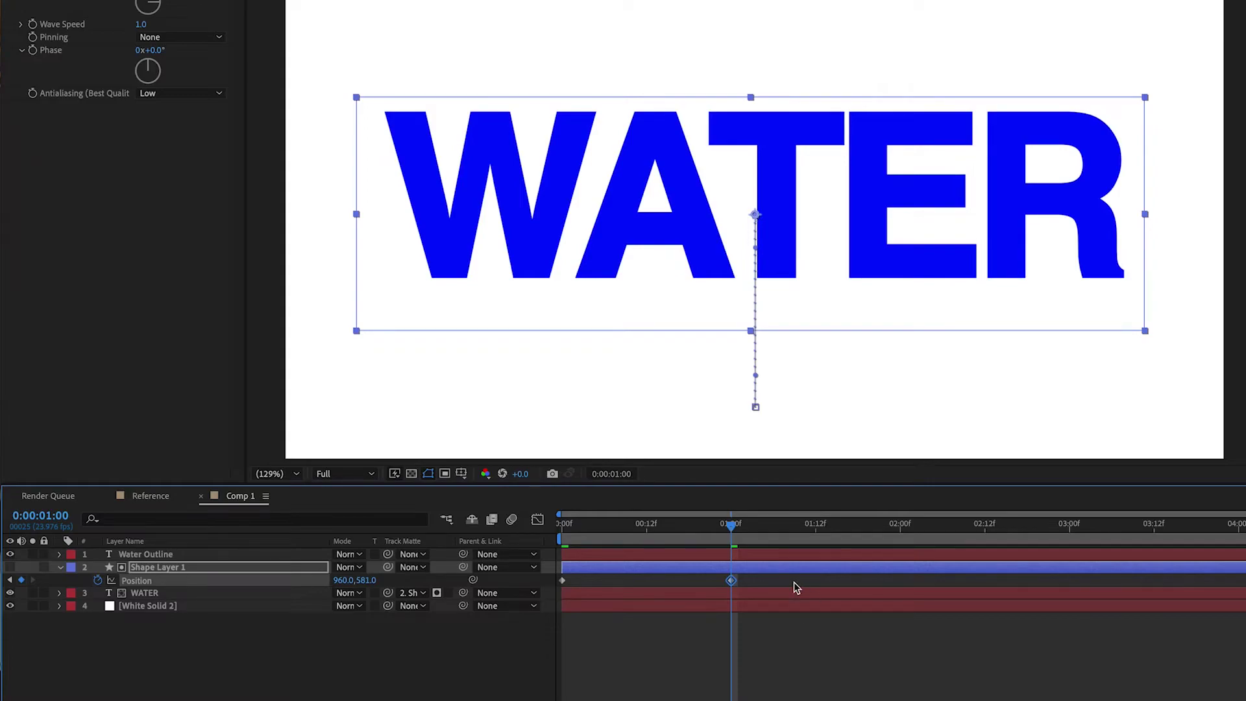
# Move the second Position keyframe to about 3:00 so the water rises more slowly
pyautogui.press('Home')
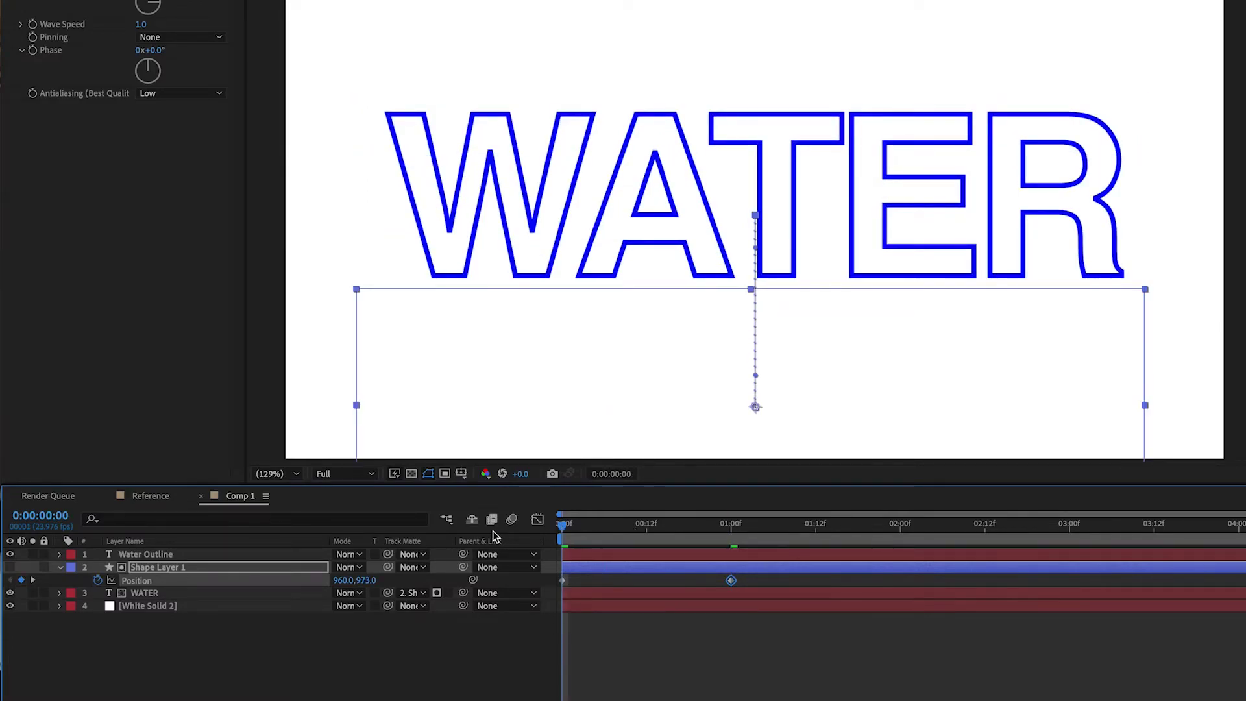
pyautogui.press('space')
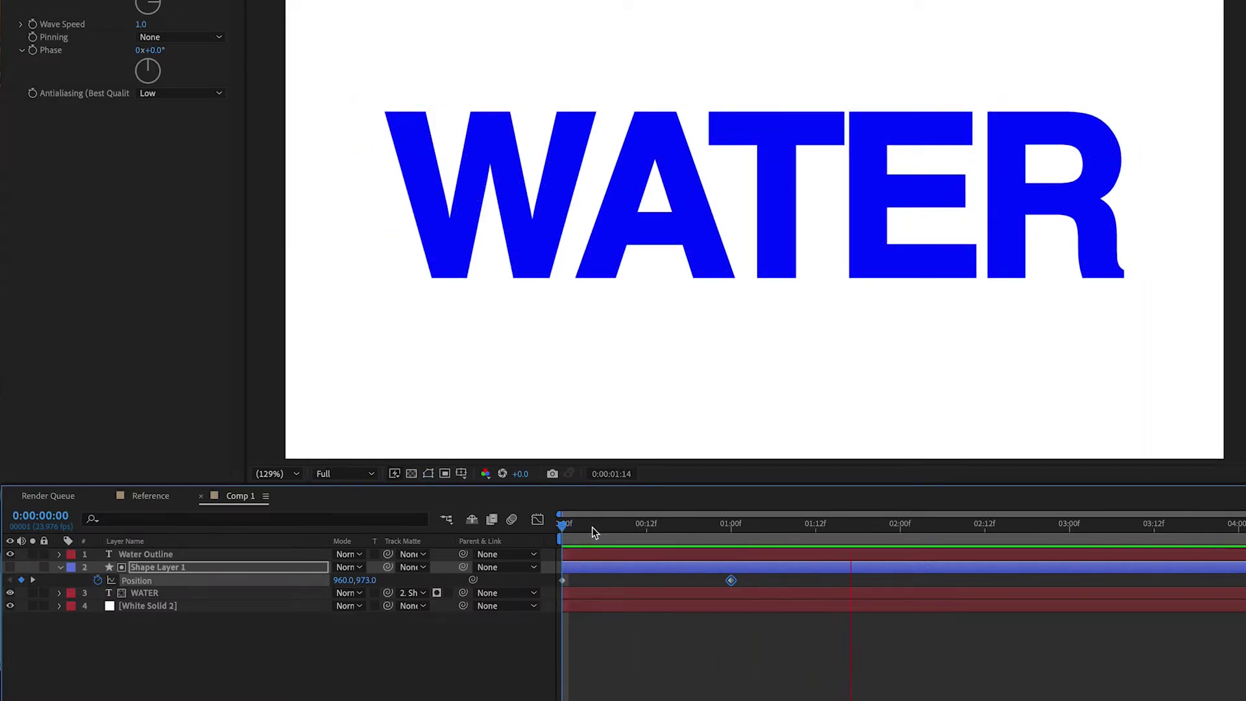
pyautogui.press('space')
pyautogui.moveTo(731, 580); pyautogui.dragTo(928, 581)
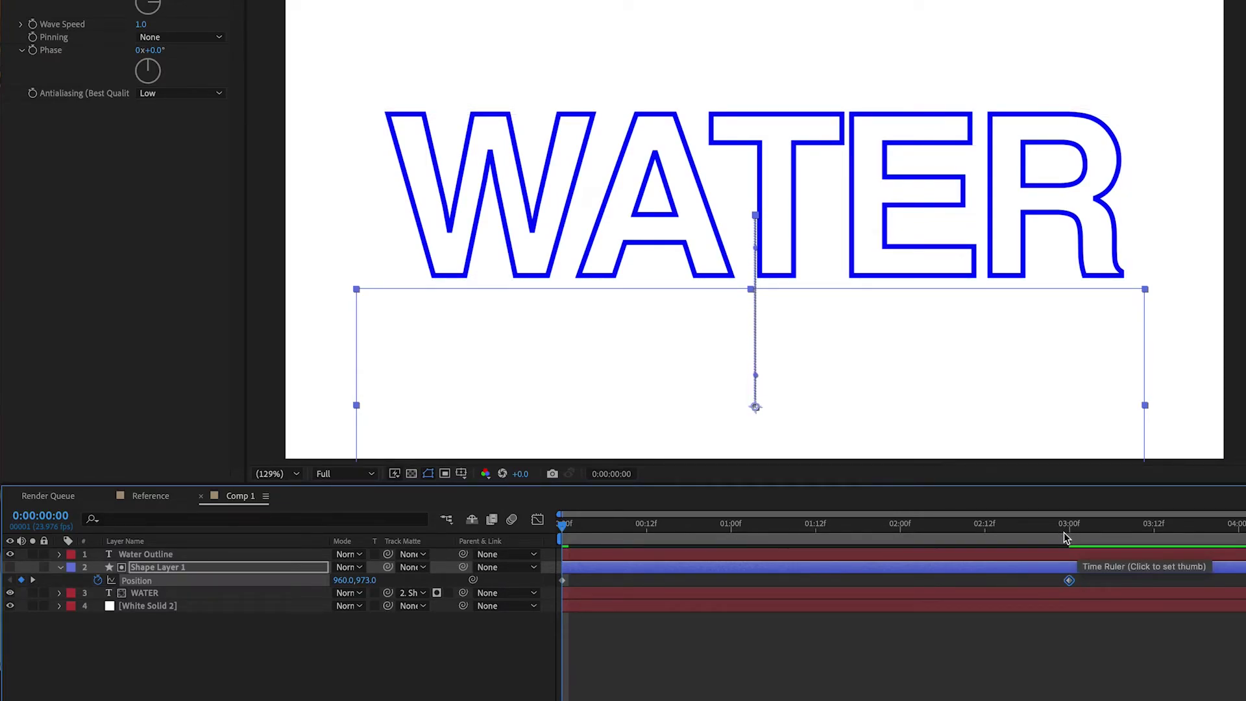
pyautogui.press('space')
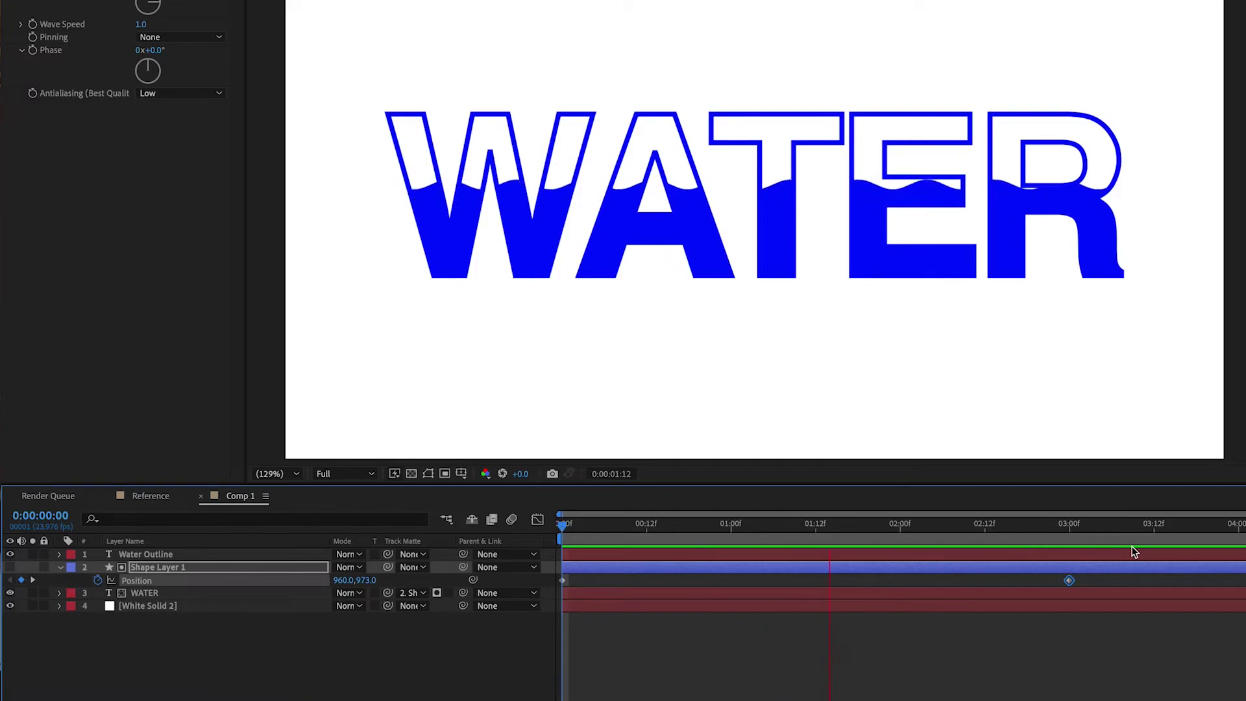
pyautogui.press('space')
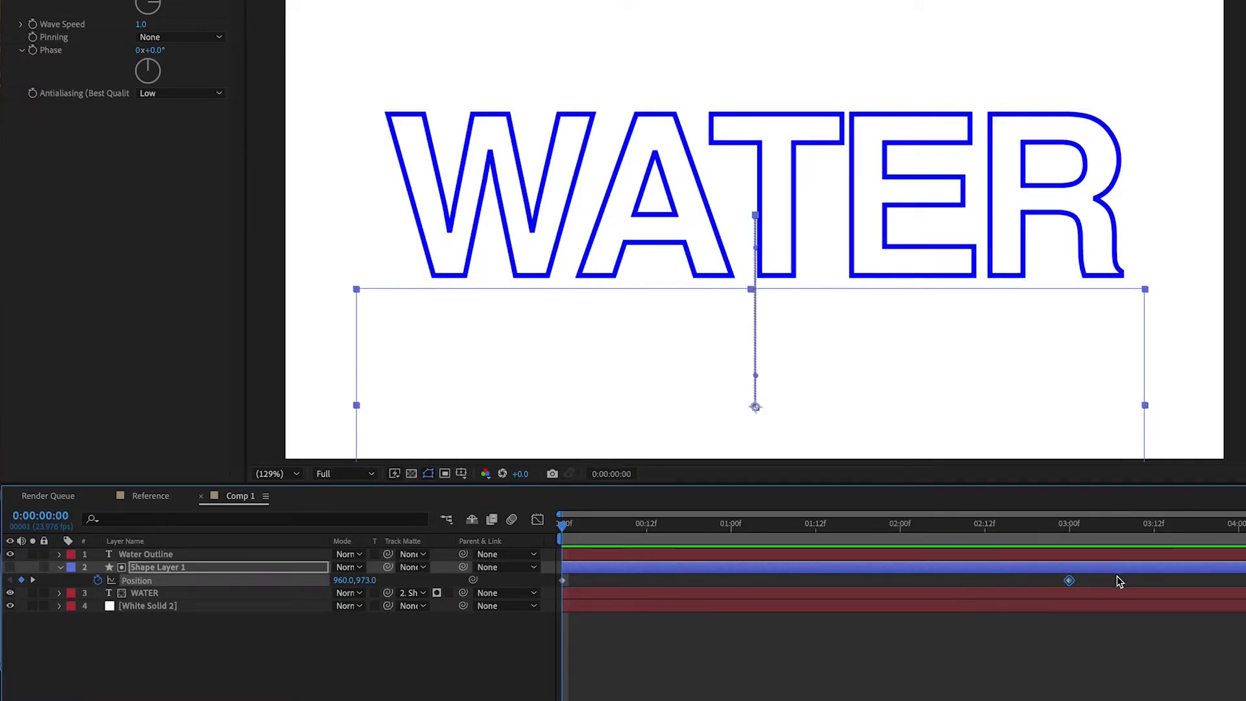
# Apply Easy Ease to both Position keyframes
pyautogui.moveTo(1116, 575); pyautogui.dragTo(539, 597)
pyautogui.rightClick(562, 579)
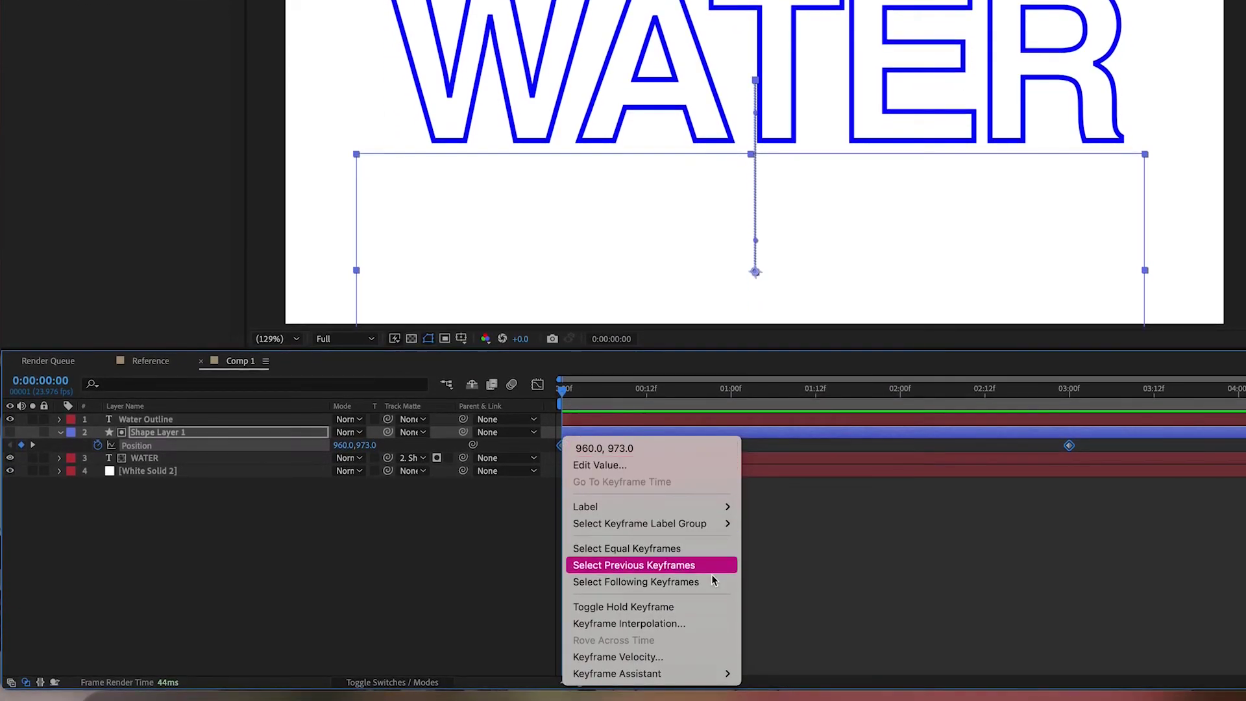
pyautogui.moveTo(698, 675)
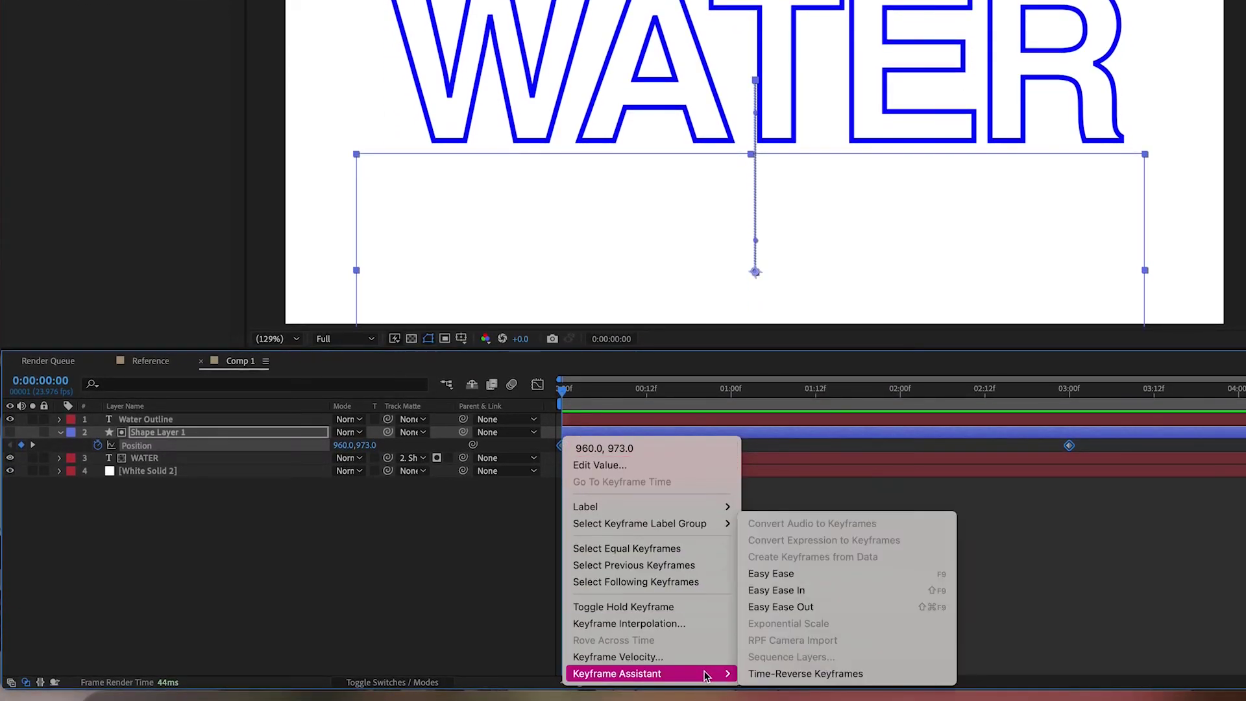
pyautogui.click(856, 572)
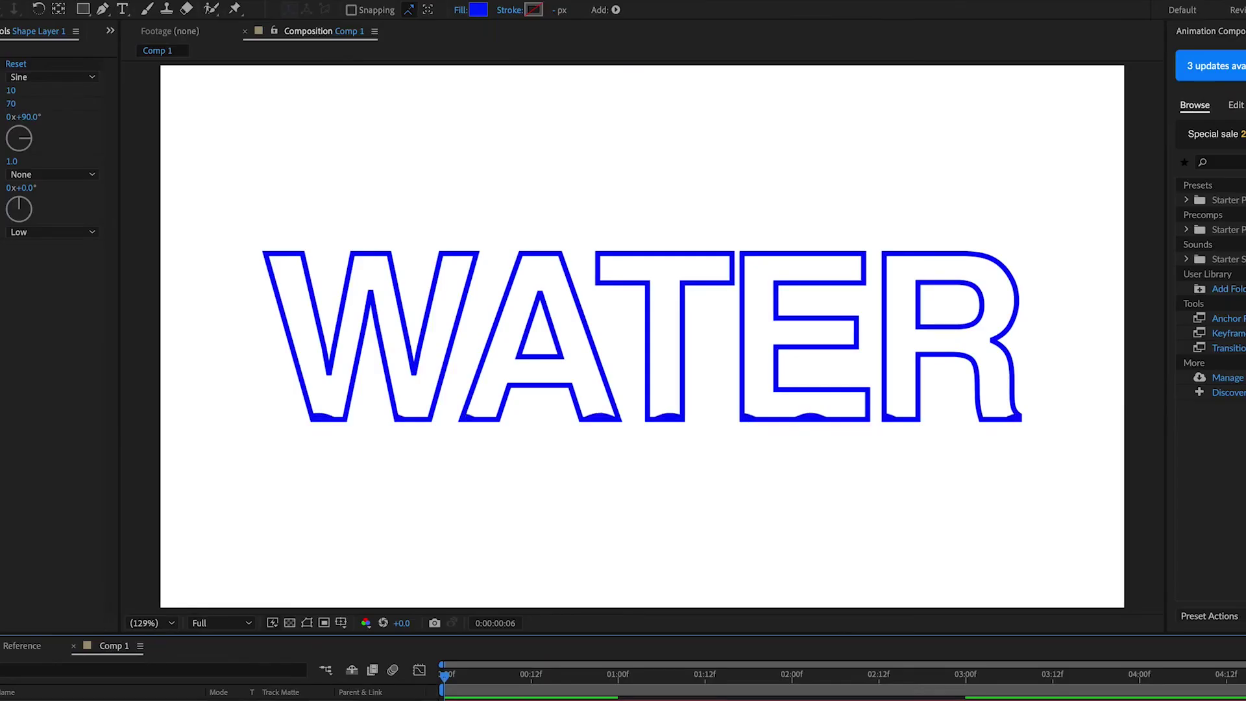